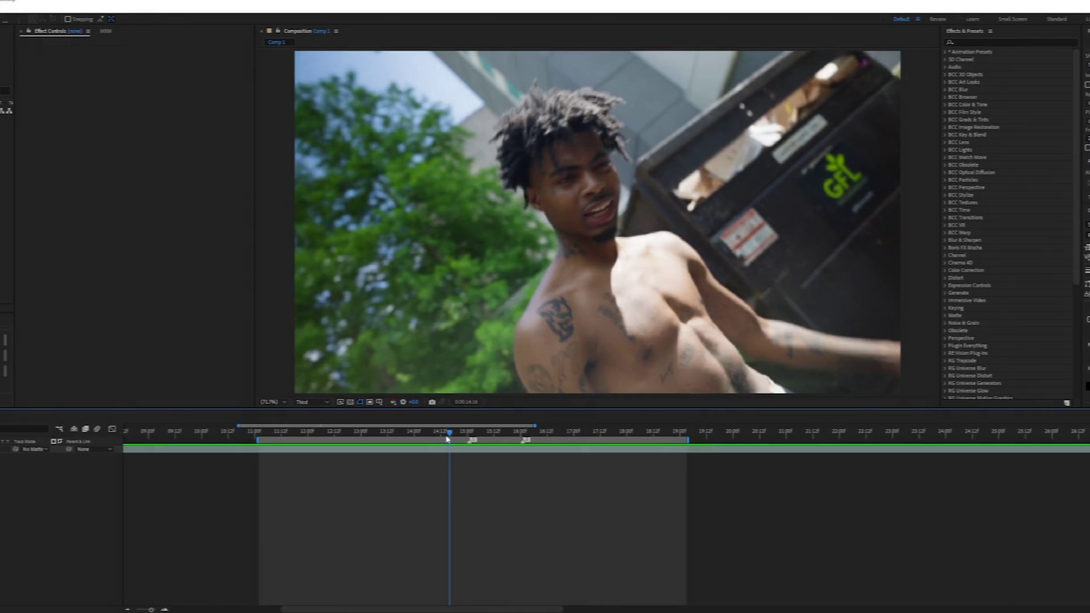
# Review the footage before, between and after the two timeline markers to find where the photo transition belongs.
pyautogui.moveTo(446, 437); pyautogui.dragTo(400, 428)
pyautogui.press('space')
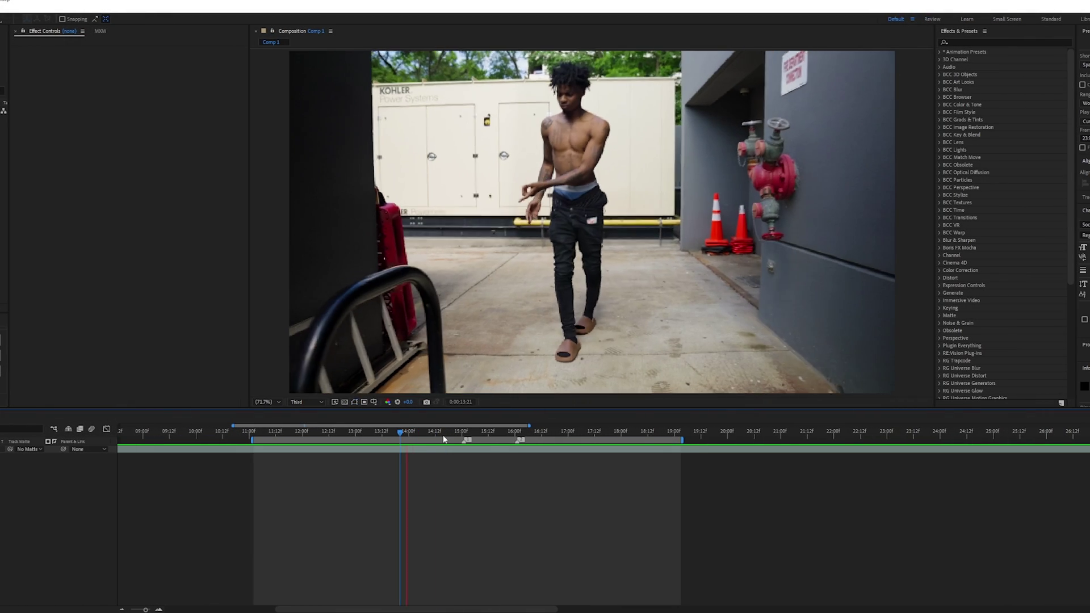
pyautogui.press('space')
pyautogui.press('space')
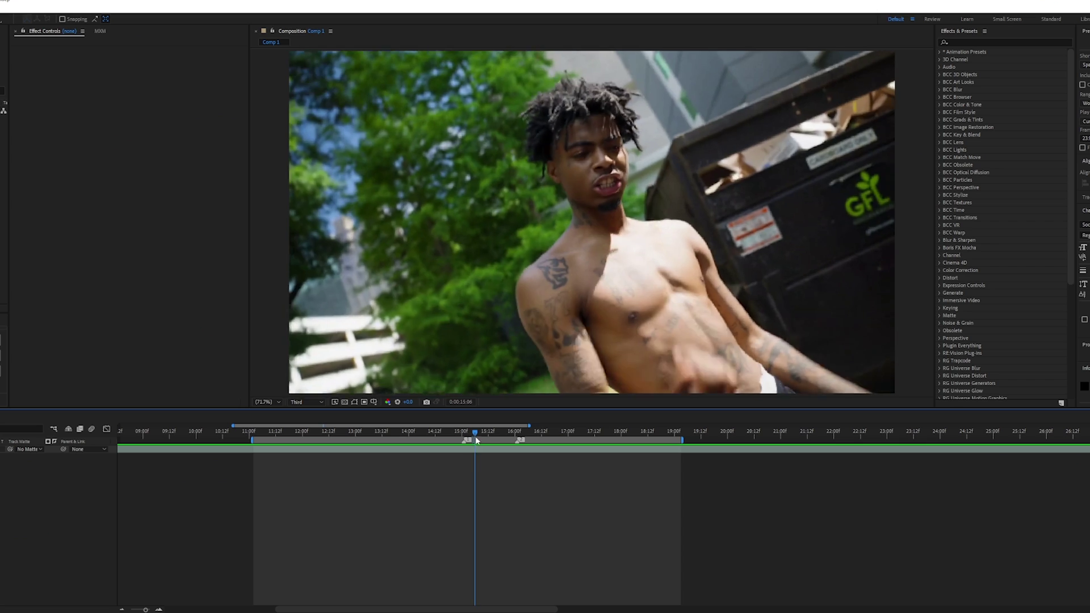
pyautogui.moveTo(476, 437)
pyautogui.mouseDown()
pyautogui.moveTo(508, 434)
pyautogui.moveTo(453, 432)
pyautogui.moveTo(464, 433)
pyautogui.mouseUp()
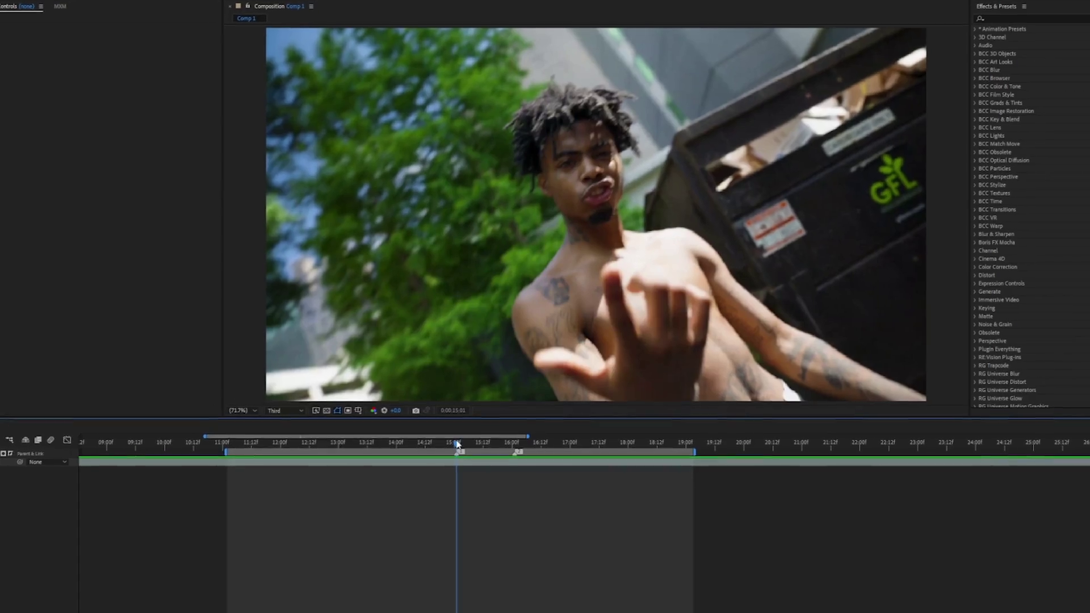
pyautogui.moveTo(457, 443); pyautogui.dragTo(488, 443)
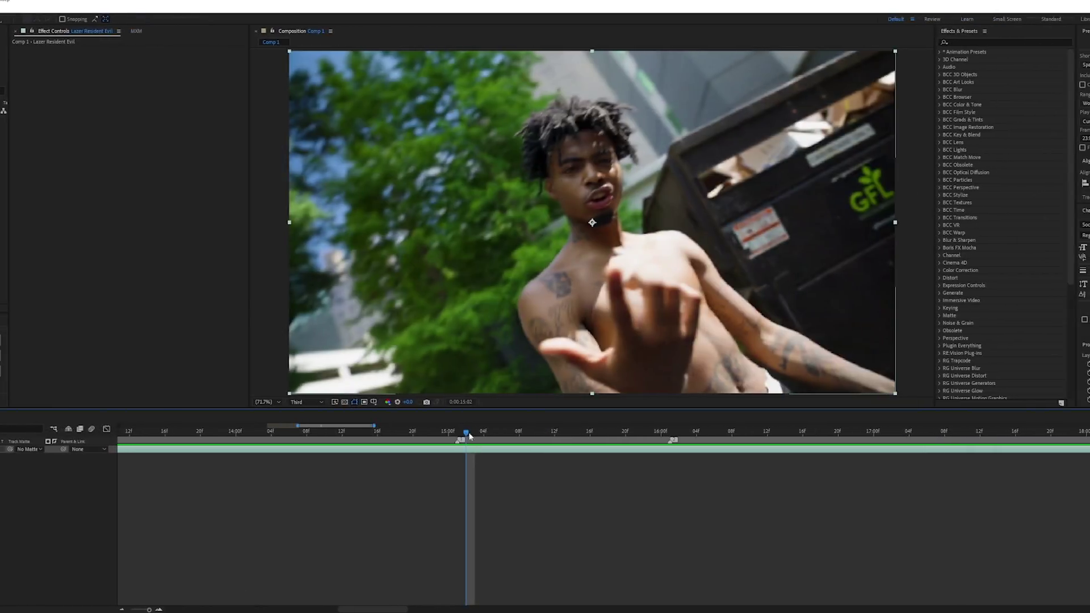
pyautogui.moveTo(467, 431); pyautogui.dragTo(262, 433)
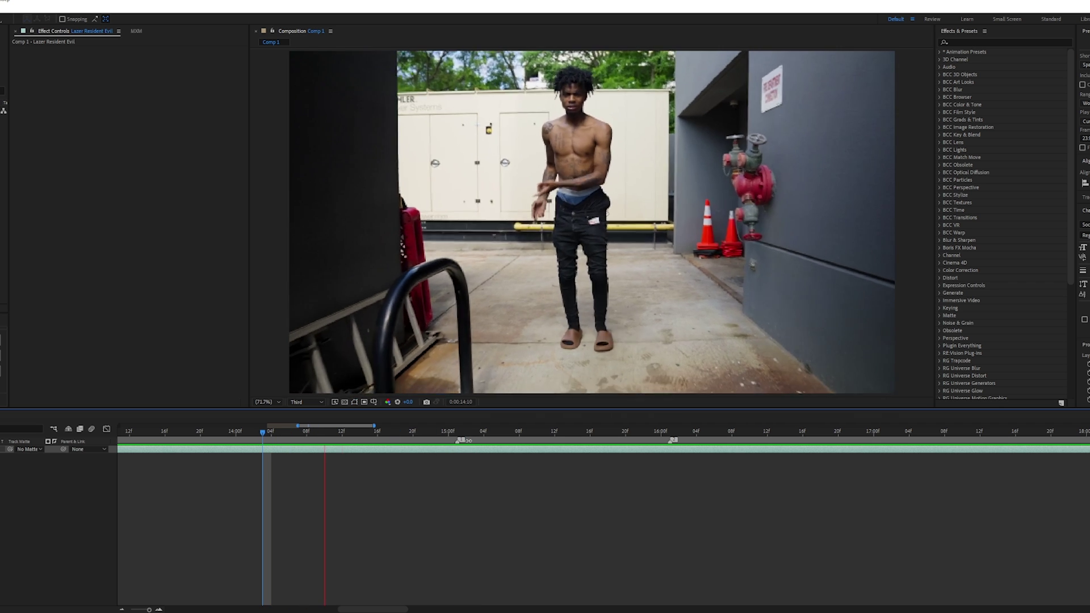
pyautogui.click(511, 433)
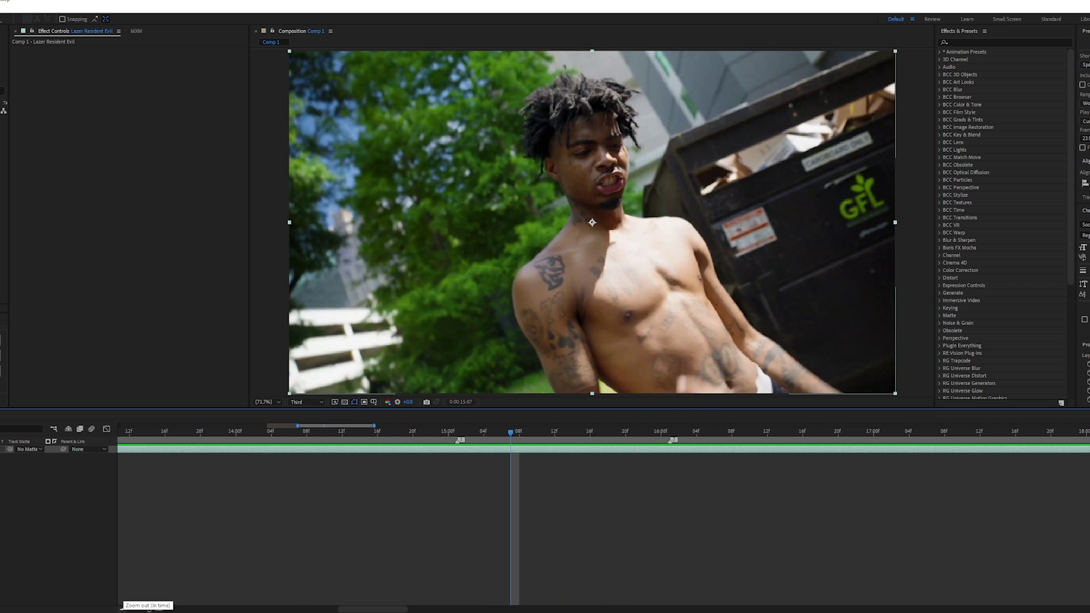
pyautogui.click(122, 610)
pyautogui.click(122, 611)
pyautogui.click(123, 611)
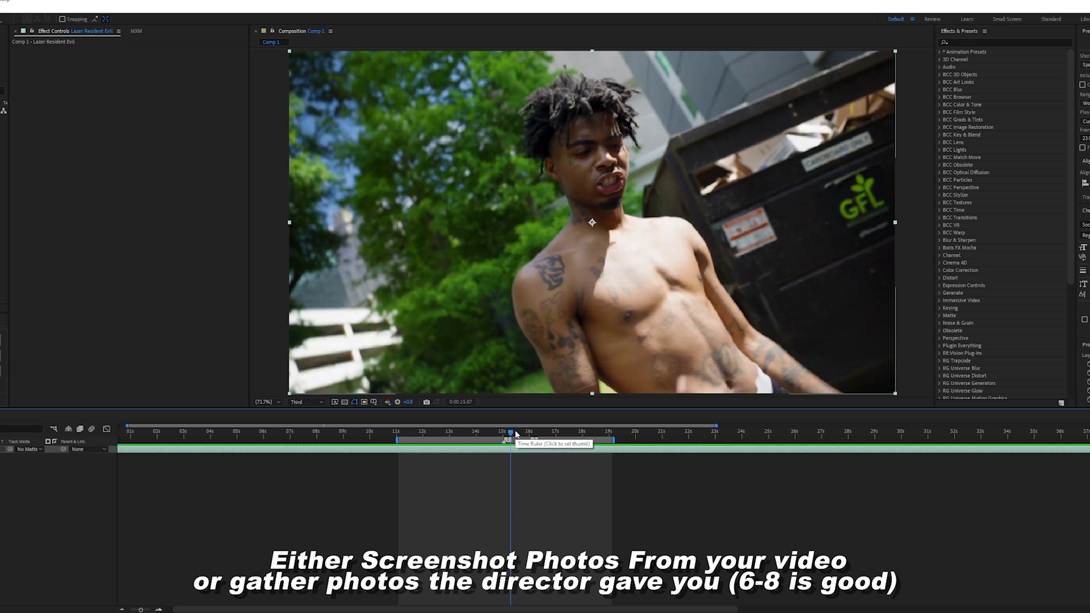
pyautogui.moveTo(516, 435); pyautogui.dragTo(665, 441)
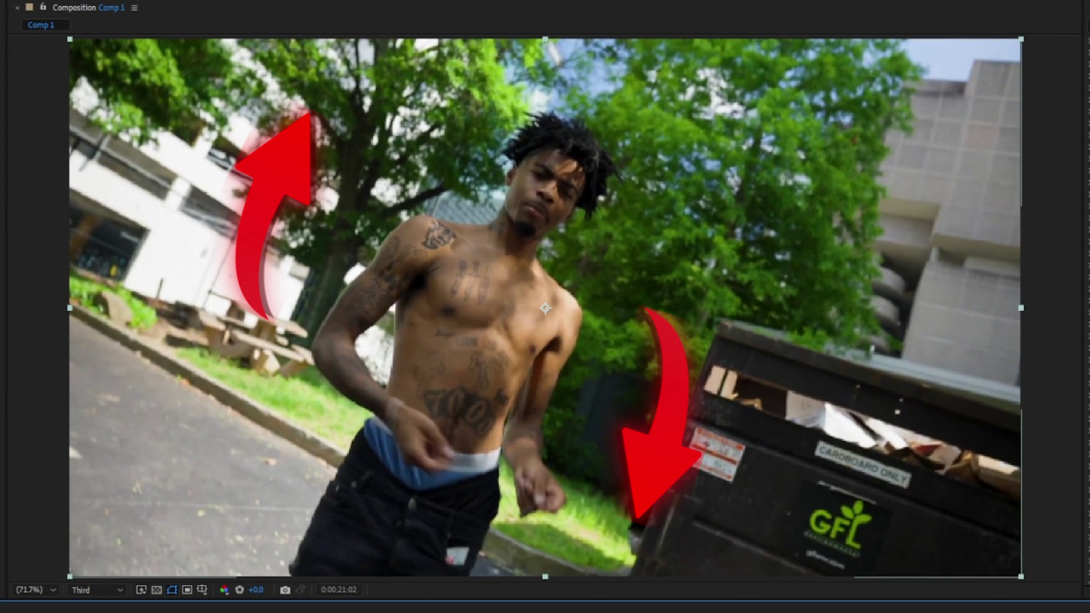
pyautogui.moveTo(665, 431); pyautogui.dragTo(513, 428)
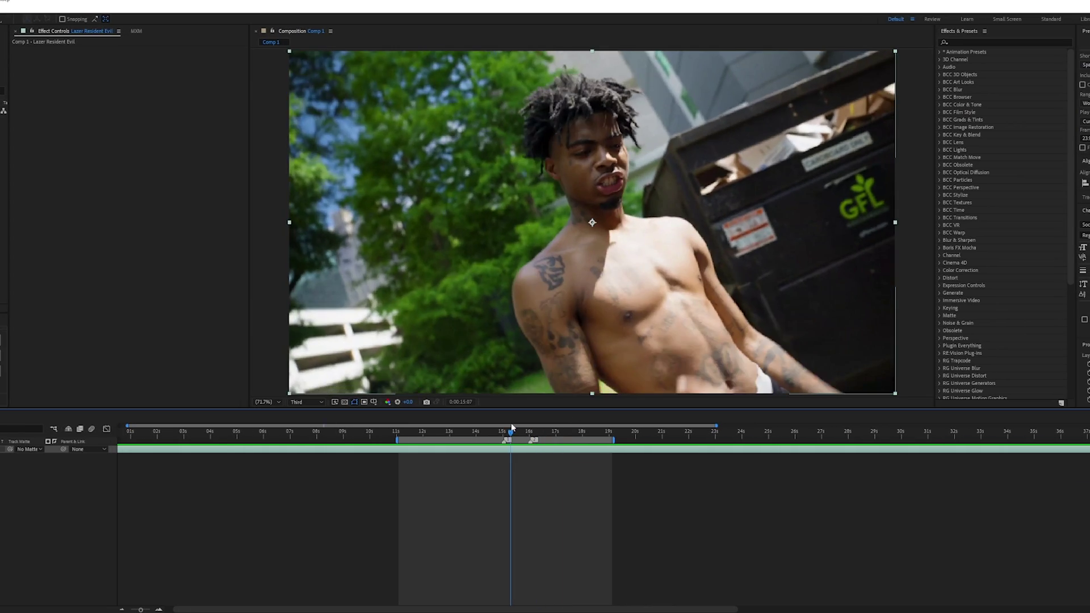
# Place the playhead on the first timeline marker at 0:00:15:01.
pyautogui.click(159, 609)
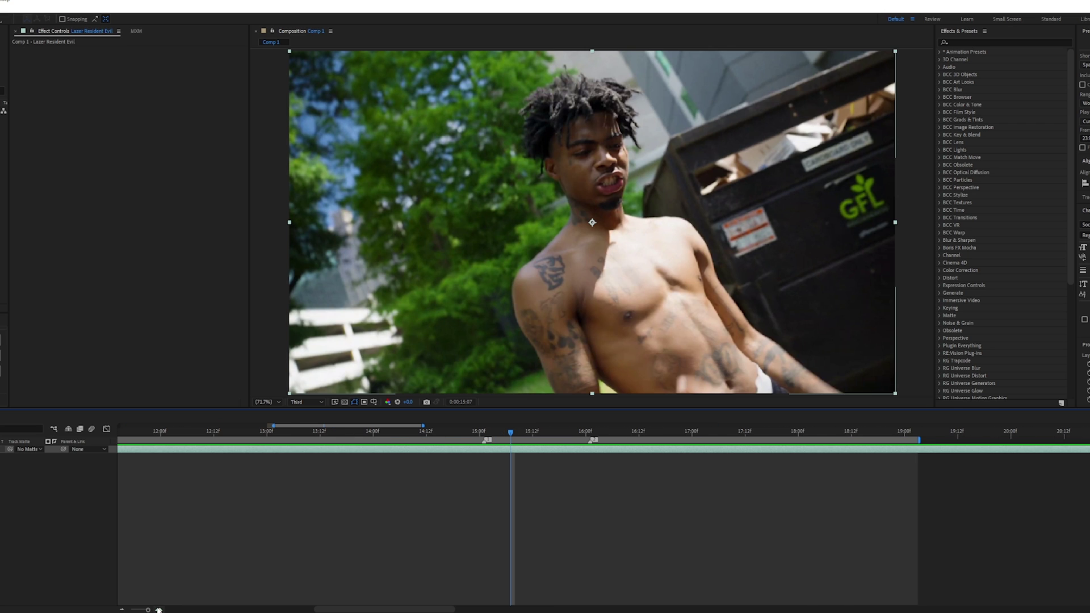
pyautogui.click(484, 432)
pyautogui.press('-')
pyautogui.press('-')
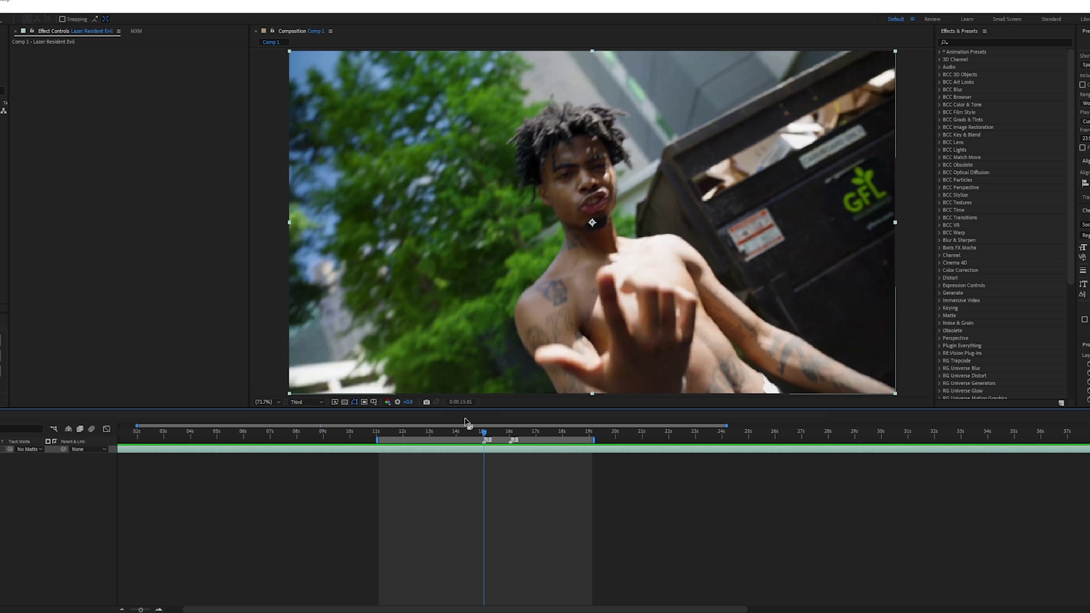
pyautogui.moveTo(472, 434)
pyautogui.mouseDown()
pyautogui.moveTo(454, 434)
pyautogui.moveTo(666, 435)
pyautogui.moveTo(483, 436)
pyautogui.mouseUp()
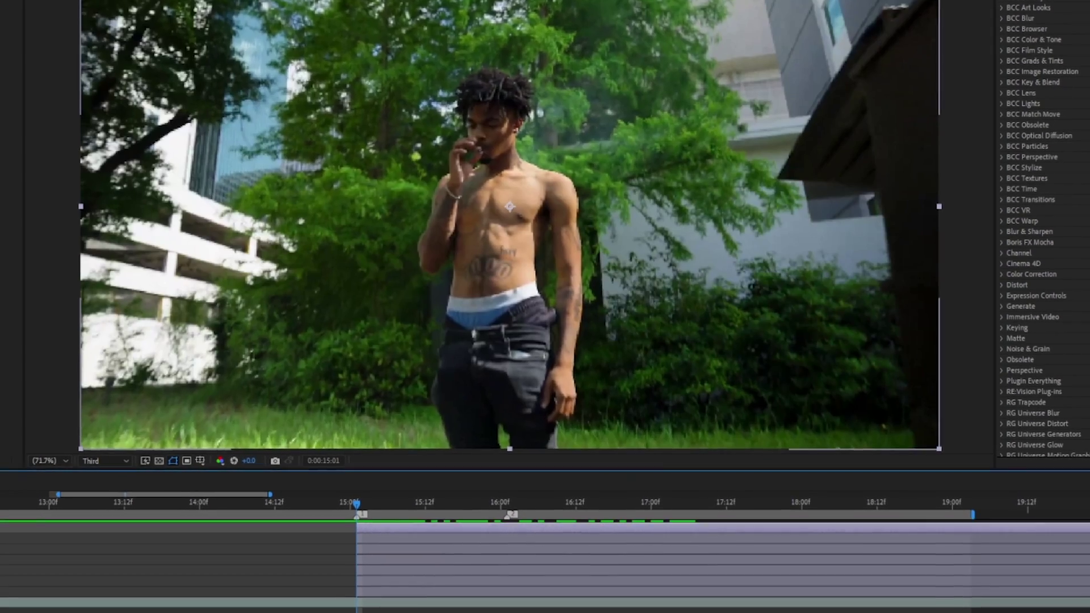
# Shift all photo layers except the lowest one so that they start at 0:00:15:08.
pyautogui.click(365, 580)
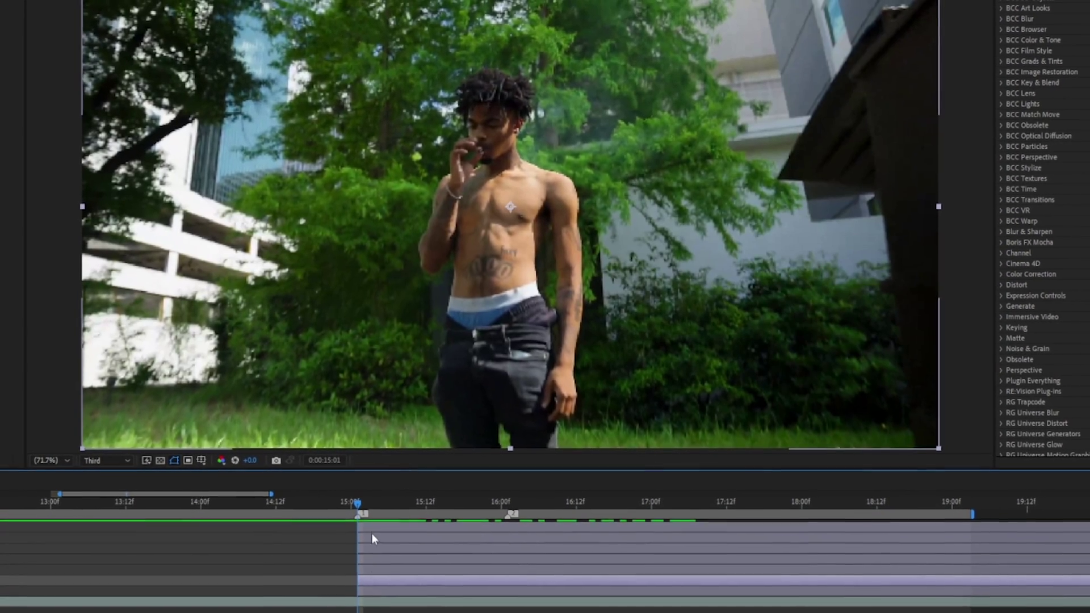
pyautogui.keyDown('shift'); pyautogui.click(373, 529); pyautogui.keyUp('shift')
pyautogui.moveTo(369, 578); pyautogui.dragTo(413, 582)
pyautogui.click(413, 591)
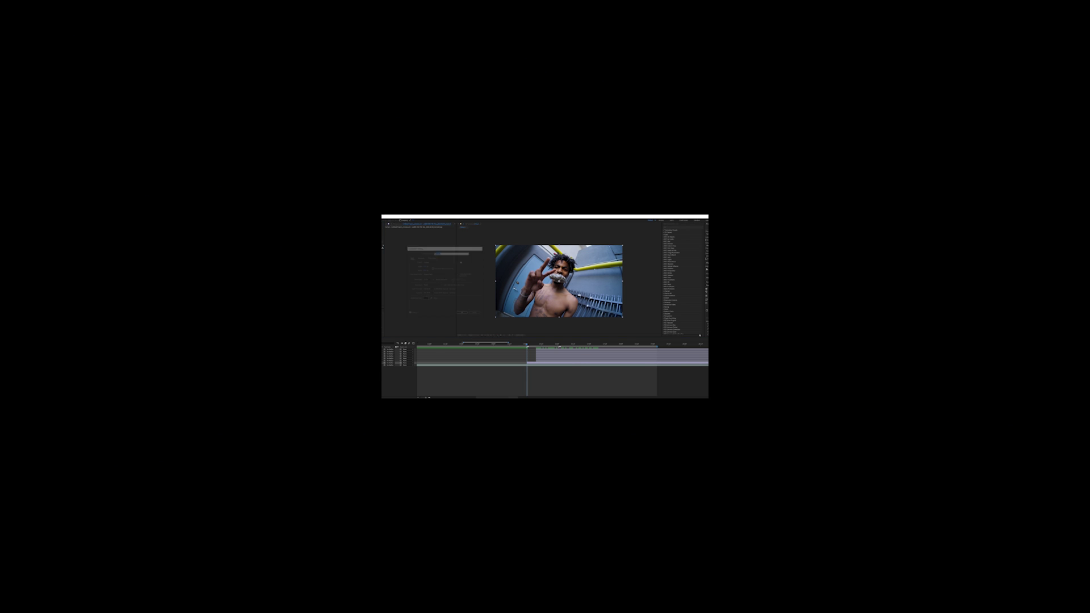
# Set the composition size to 2000 px wide and 1500 px high.
pyautogui.press('Tab')
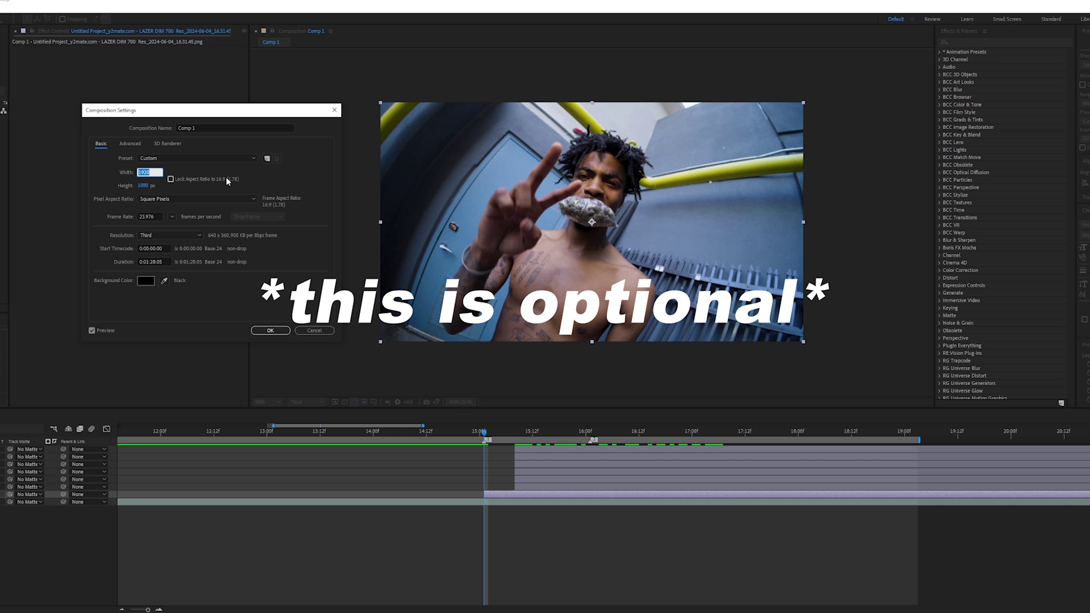
pyautogui.write('2000')
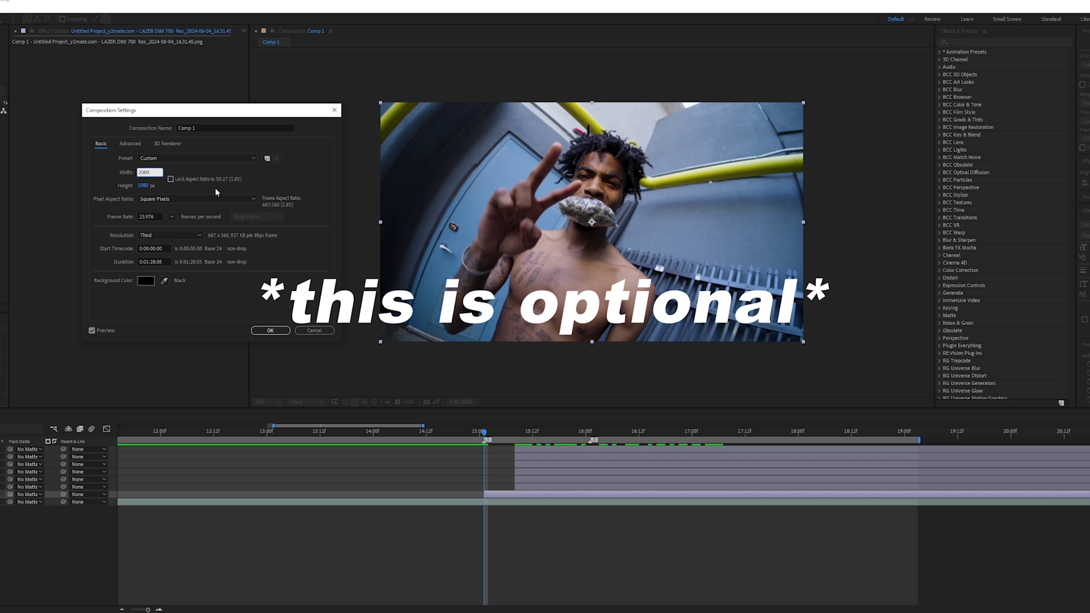
pyautogui.click(141, 185)
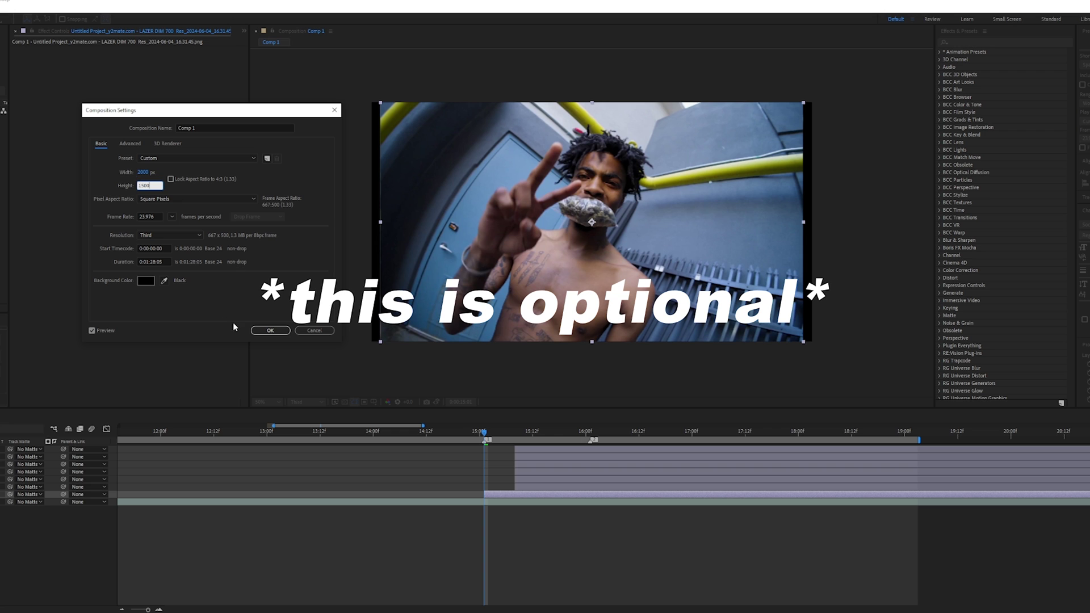
pyautogui.click(256, 331)
# Apply the Transform effect to the lowest photo layer.
pyautogui.click(512, 502)
pyautogui.keyDown('shift'); pyautogui.click(533, 451); pyautogui.keyUp('shift')
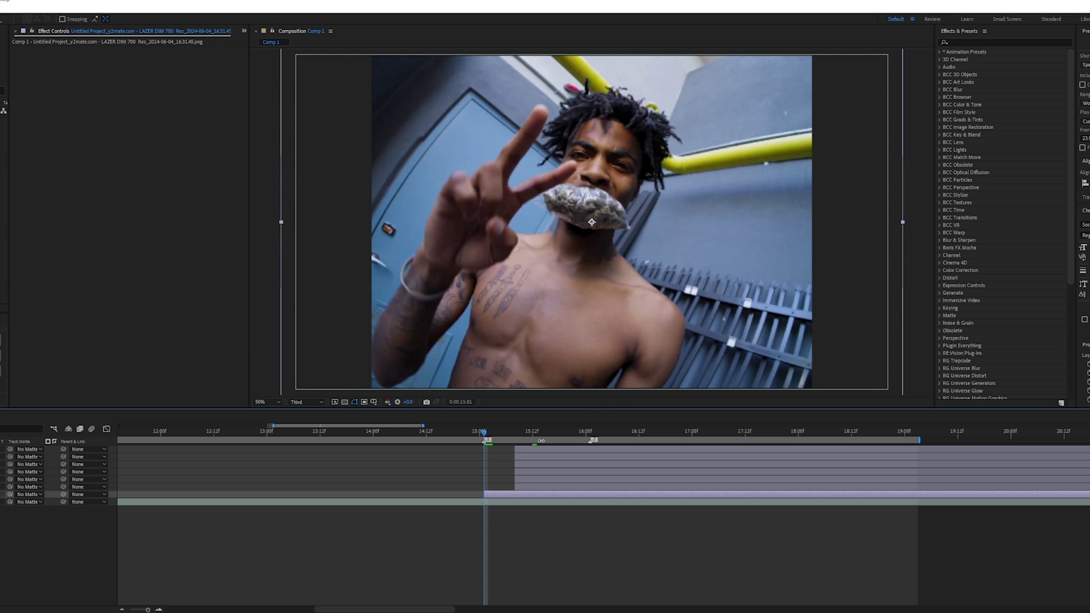
pyautogui.hotkey('ctrl', 'space')
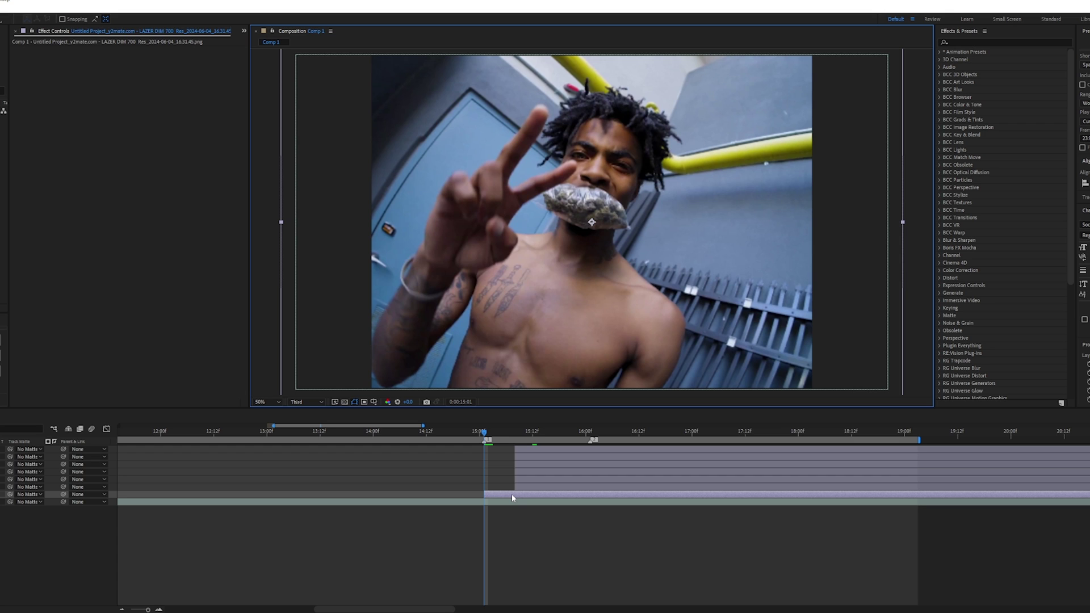
pyautogui.click(512, 494)
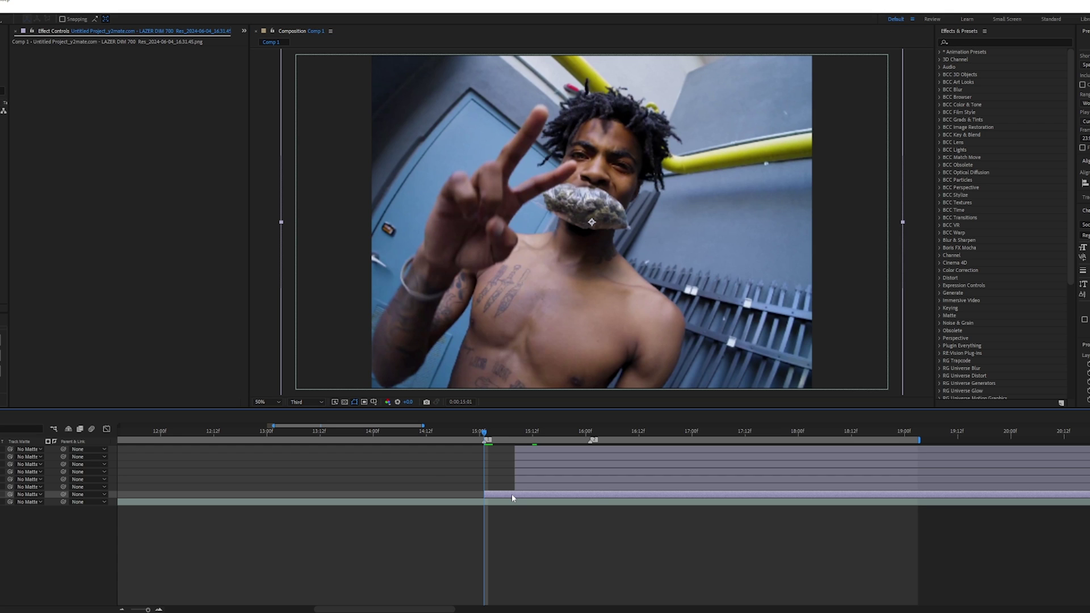
pyautogui.hotkey('ctrl', 'space')
pyautogui.write('tra')
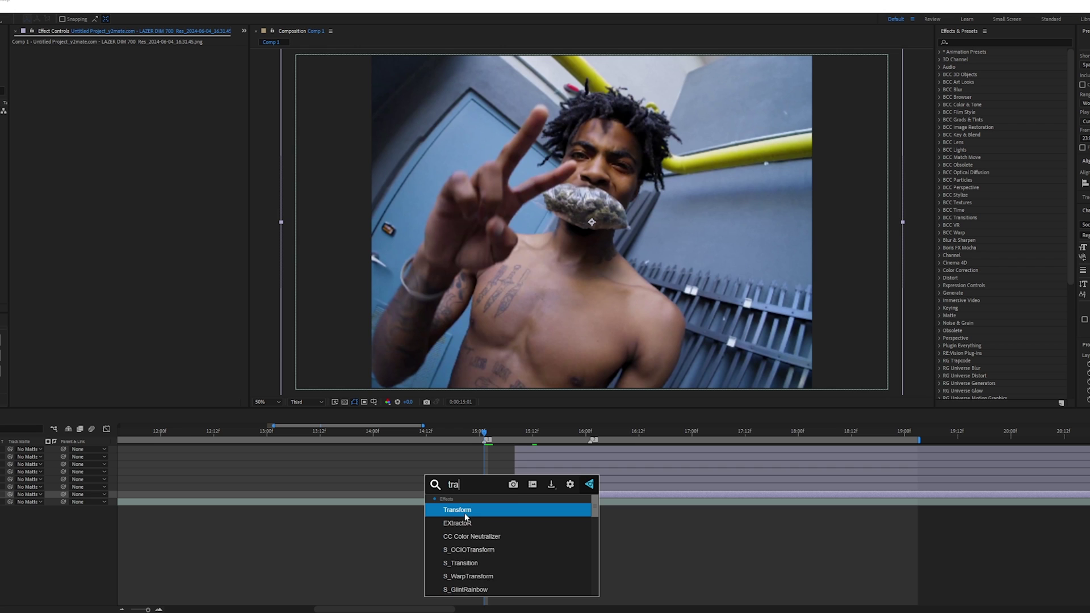
pyautogui.click(464, 513)
# Enlarge the lowest photo to a Transform scale of 153 and reframe it at position 942, 760.
pyautogui.scroll(1, 595, 220)
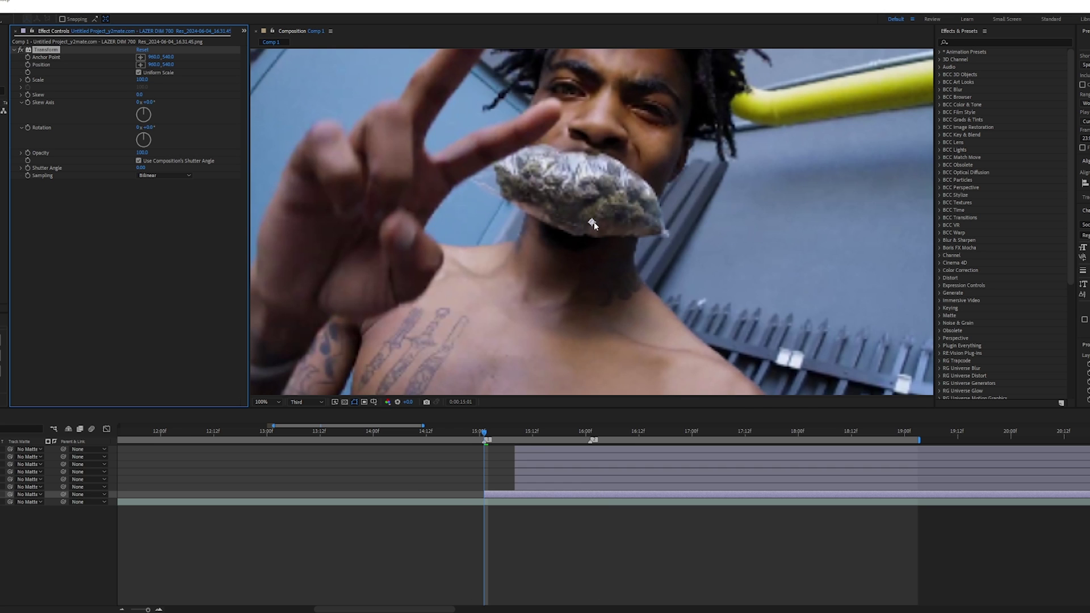
pyautogui.scroll(-2, 593, 224)
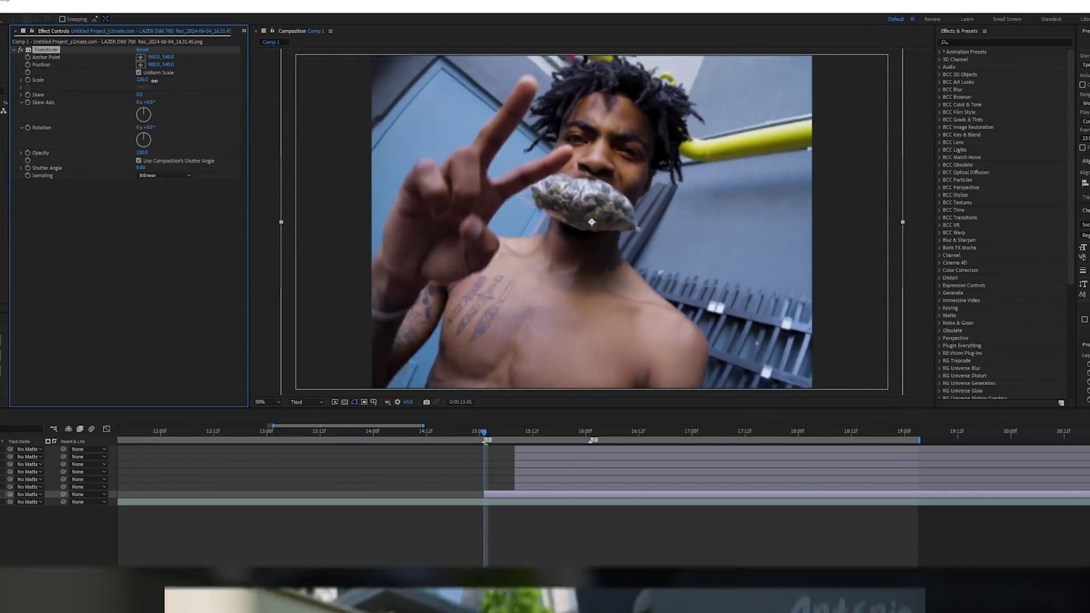
pyautogui.moveTo(154, 80); pyautogui.dragTo(238, 88)
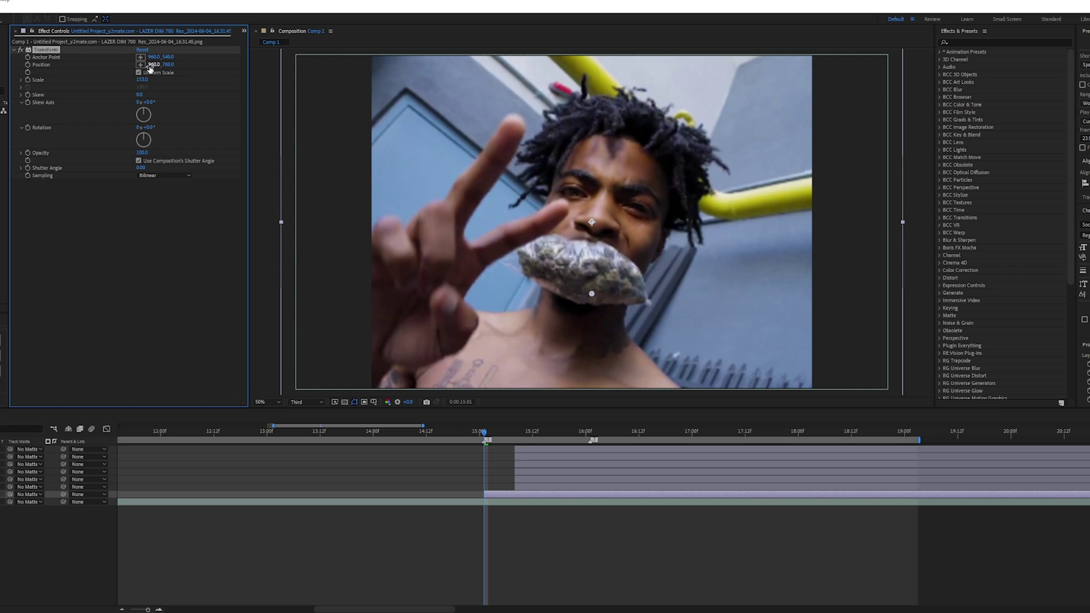
pyautogui.moveTo(151, 65); pyautogui.dragTo(141, 65)
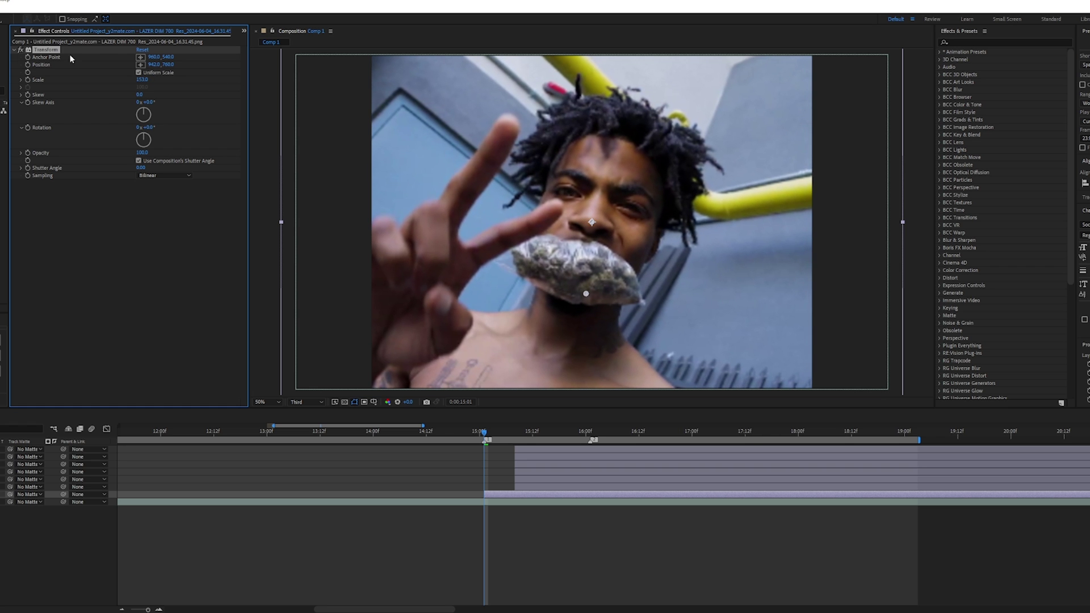
# Adjust the Transform scale on the upper photo layers at 0:00:15:08 to frame the subject more closely.
pyautogui.click(515, 438)
pyautogui.click(522, 449)
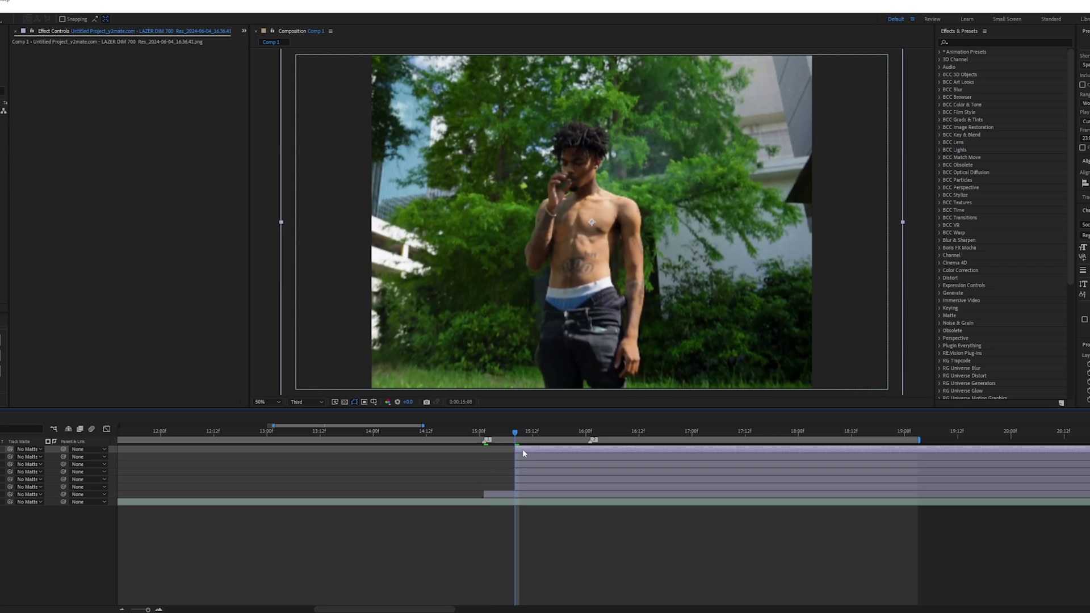
pyautogui.moveTo(147, 80); pyautogui.dragTo(264, 105)
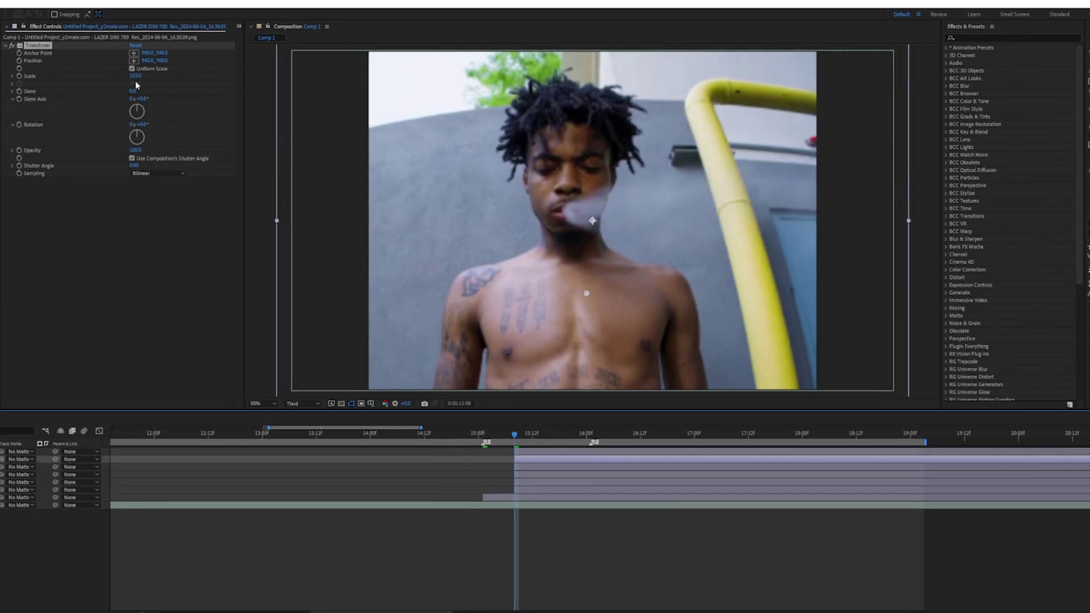
pyautogui.moveTo(149, 77); pyautogui.dragTo(514, 267)
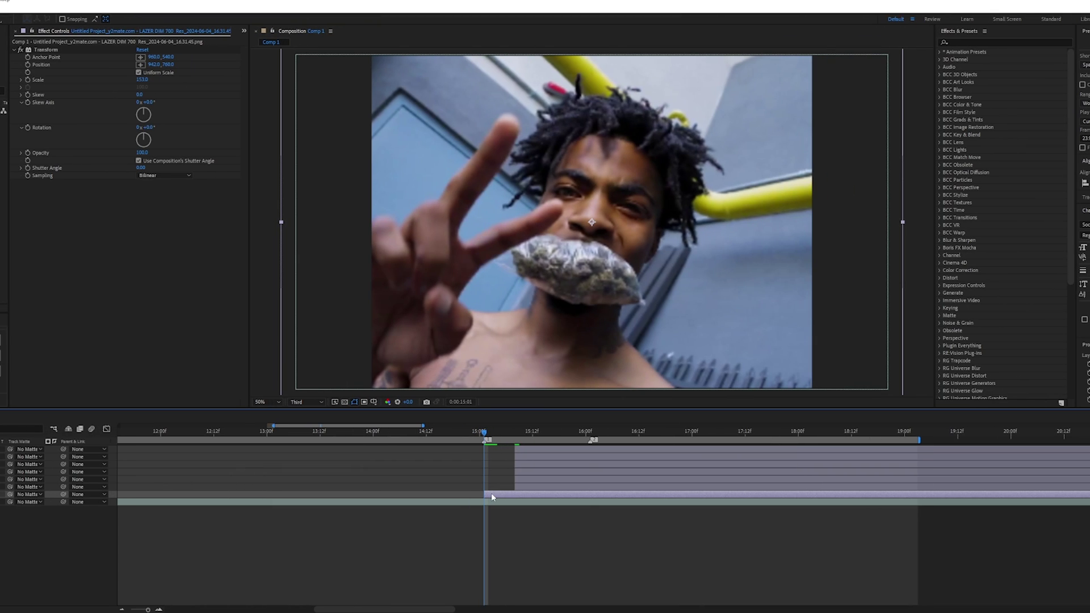
# Trim all photo layers to end shortly after the second marker and extend the upper ones back to start at 0:00:15:01.
pyautogui.click(590, 434)
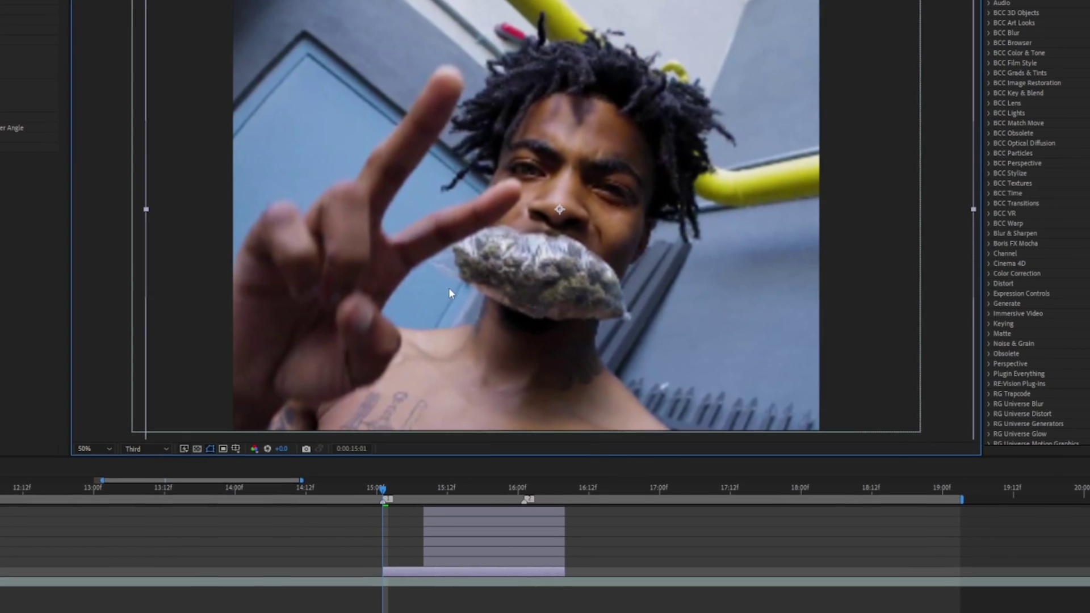
pyautogui.moveTo(580, 340); pyautogui.dragTo(543, 194)
pyautogui.hotkey('ctrl', 'z')
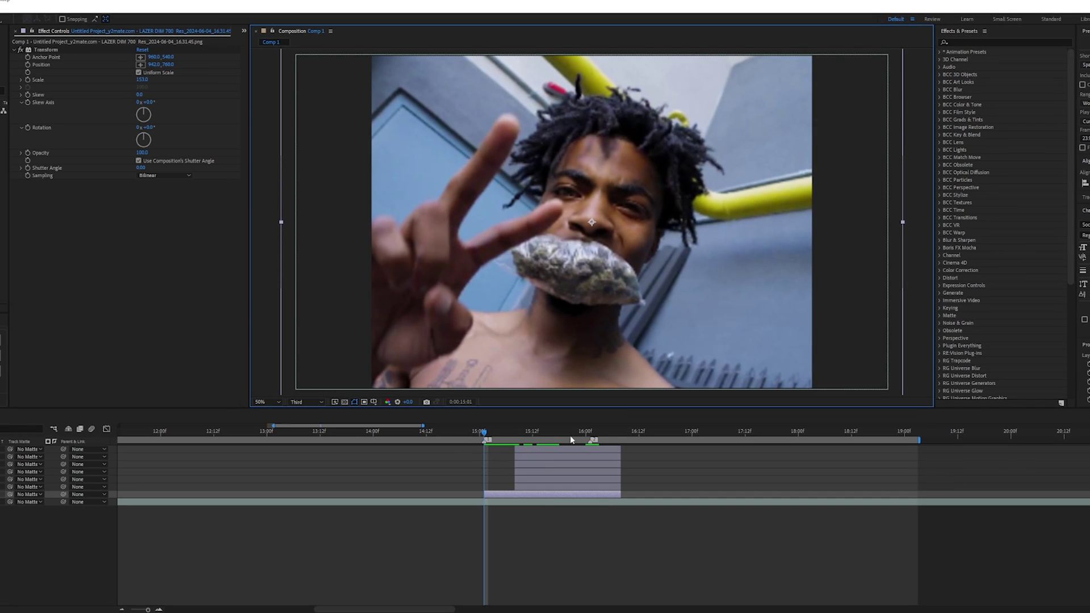
pyautogui.click(519, 487)
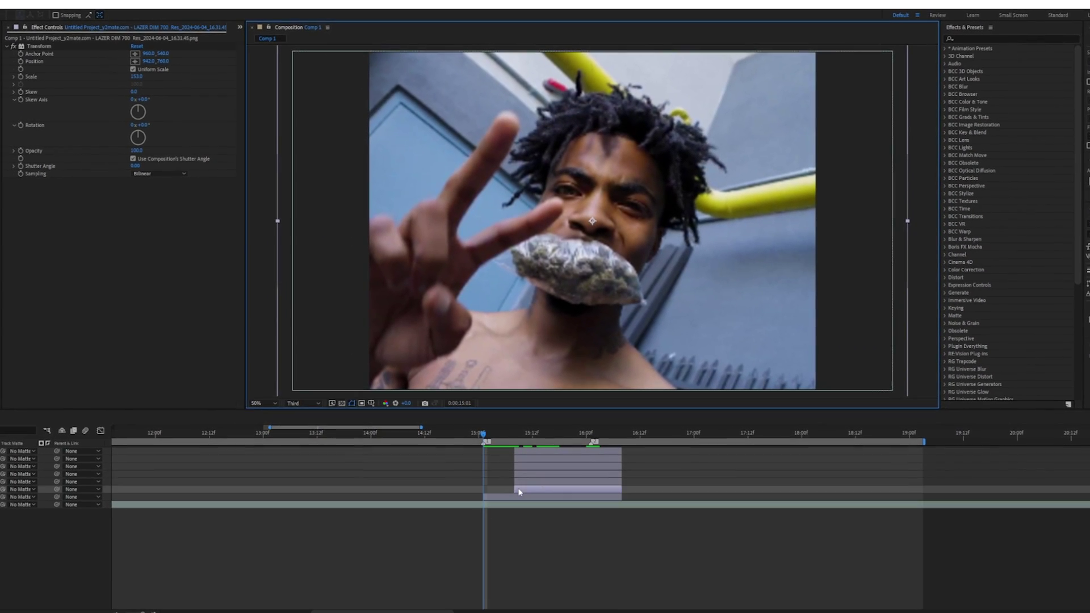
pyautogui.keyDown('shift'); pyautogui.click(528, 451); pyautogui.keyUp('shift')
# Pre-compose each photo layer separately, naming the new compositions Picture 1 through Picture 7.
pyautogui.rightClick(489, 453)
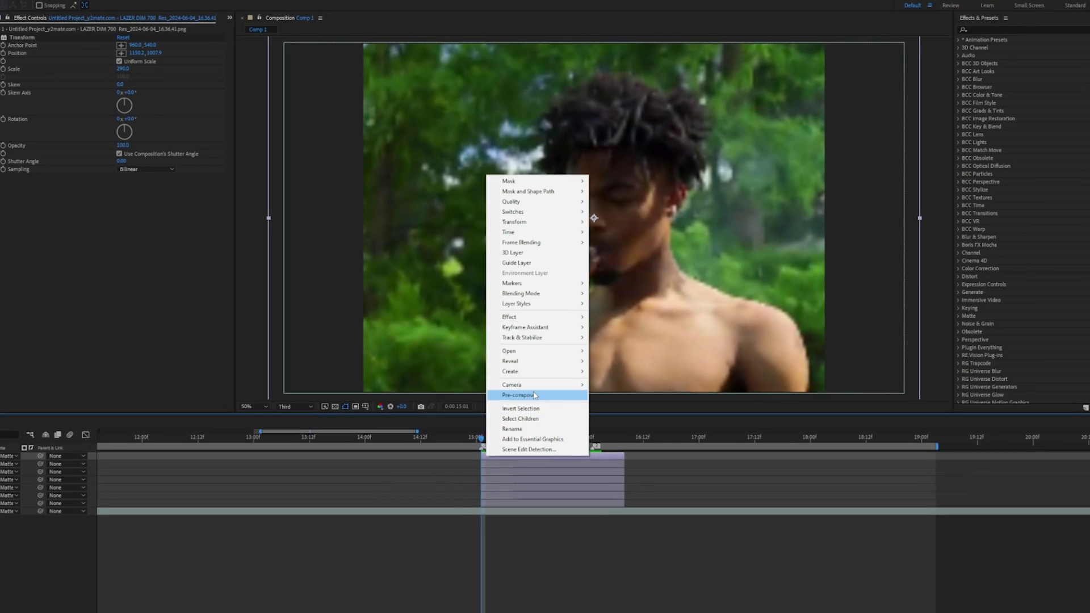
pyautogui.click(536, 390)
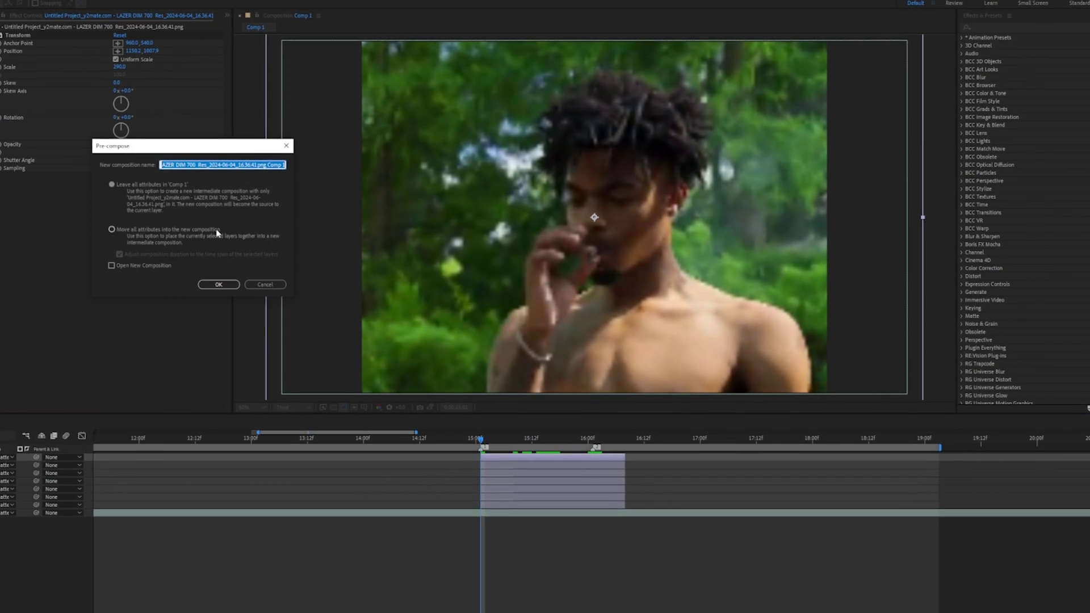
pyautogui.write('Picture 1')
pyautogui.press('Return')
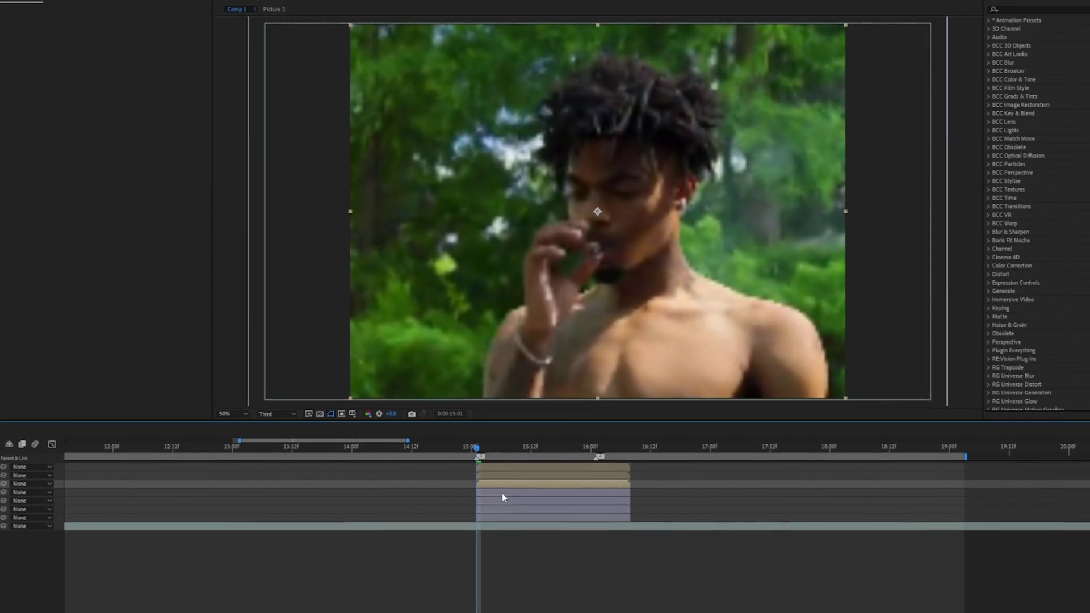
pyautogui.rightClick(502, 493)
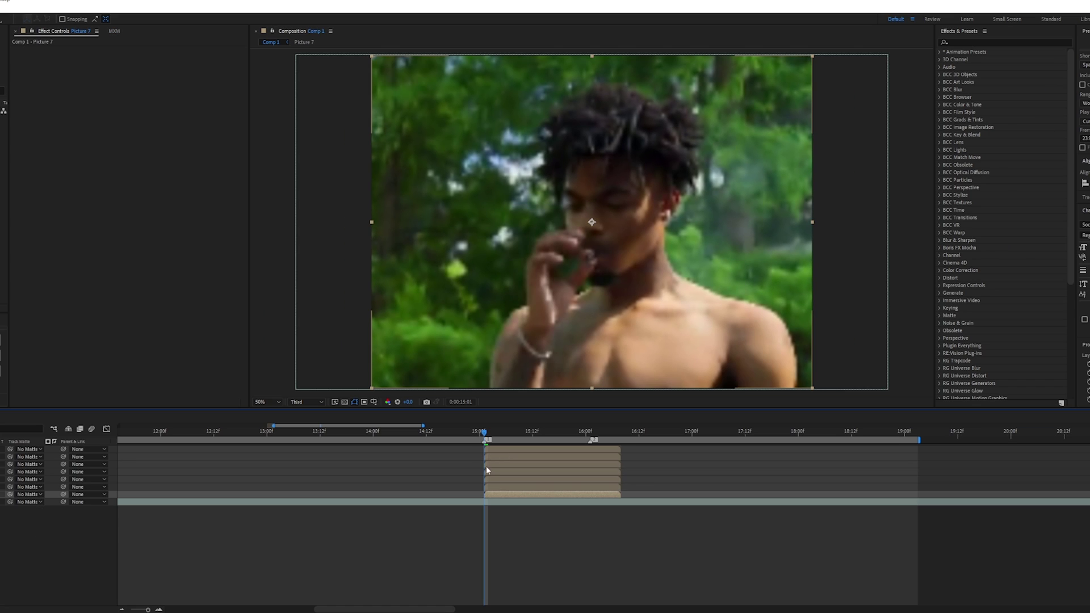
pyautogui.click(159, 609)
pyautogui.click(604, 302)
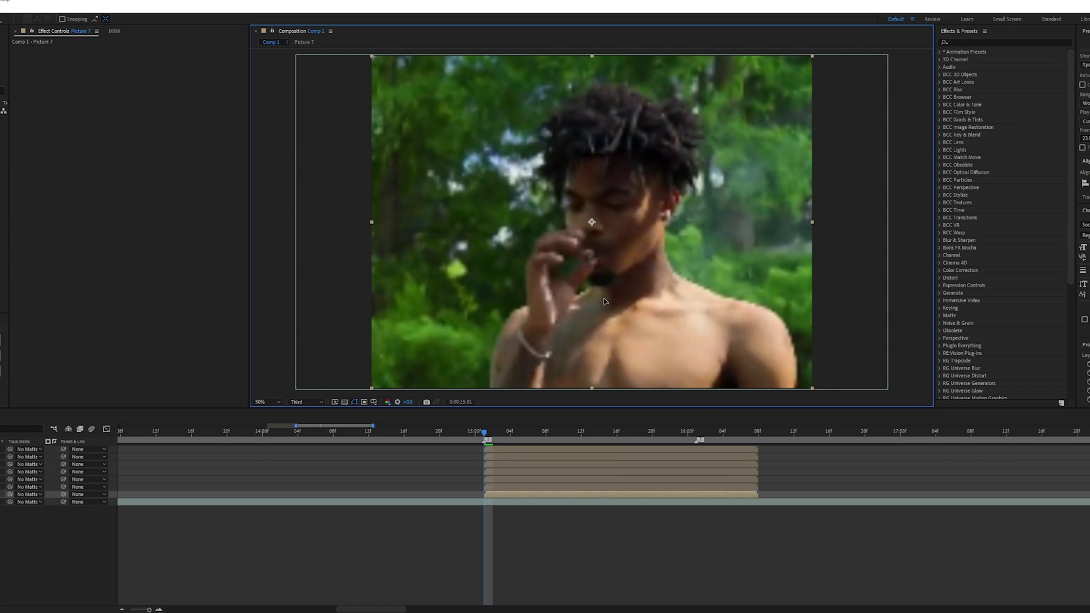
pyautogui.moveTo(648, 301); pyautogui.dragTo(649, 214)
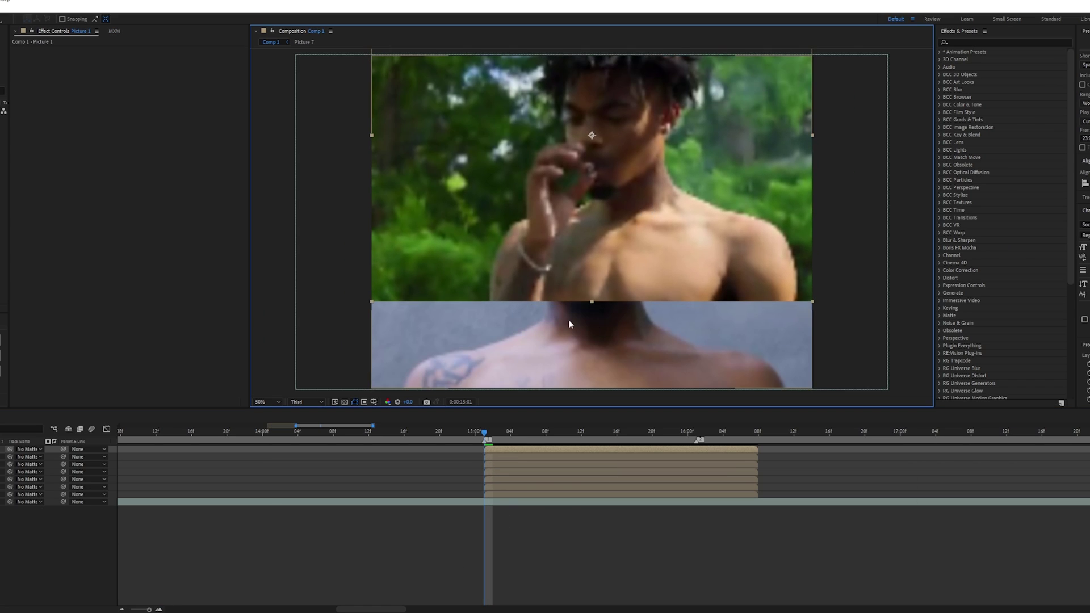
pyautogui.hotkey('ctrl', 'z')
# Trim the start of Pictures 1 through 6 to 0:00:15:07, leaving only Picture 7 starting at the first marker.
pyautogui.scroll(-2, 633, 266)
pyautogui.press('.')
pyautogui.keyDown('shift'); pyautogui.click(495, 488); pyautogui.keyUp('shift')
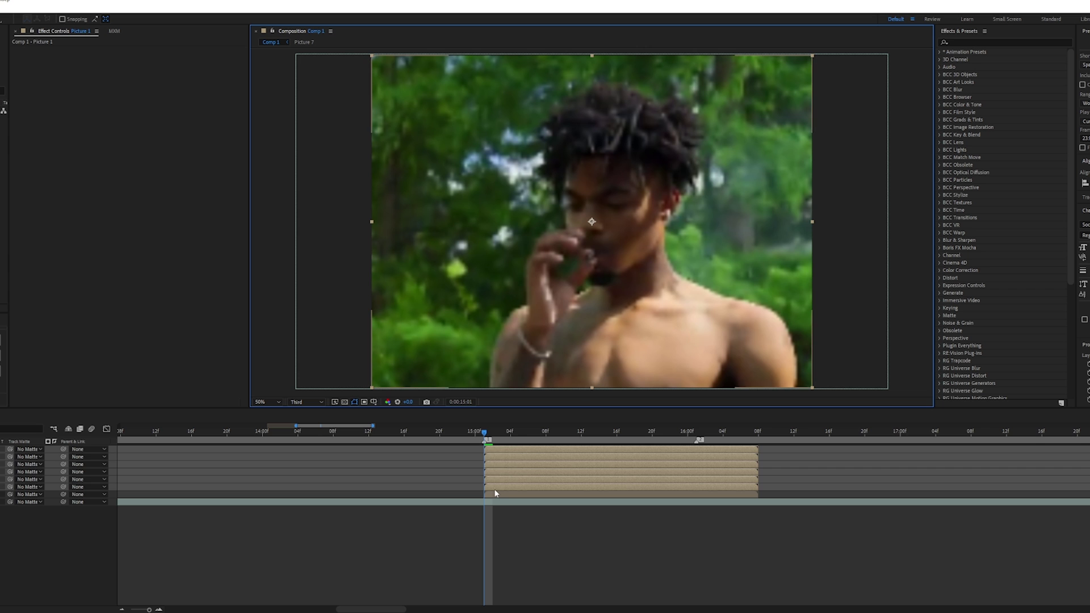
pyautogui.moveTo(485, 487); pyautogui.dragTo(538, 487)
# Keyframe Picture 7's Position from 1000, -774 at 0:00:15:01 to 1000, 750 at 0:00:15:03 so it slides in from above.
pyautogui.click(520, 497)
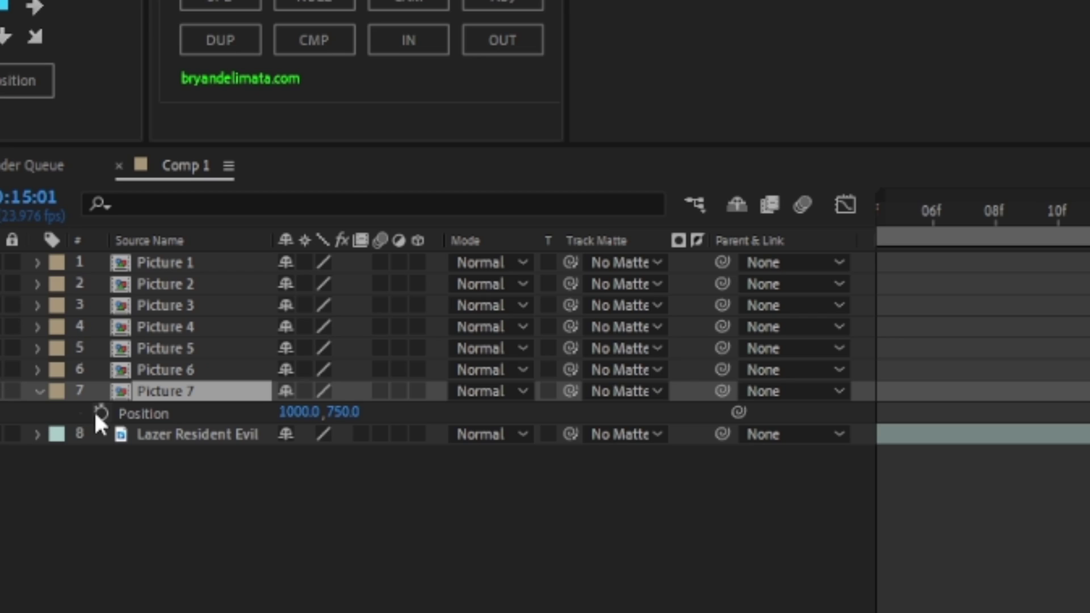
pyautogui.click(43, 502)
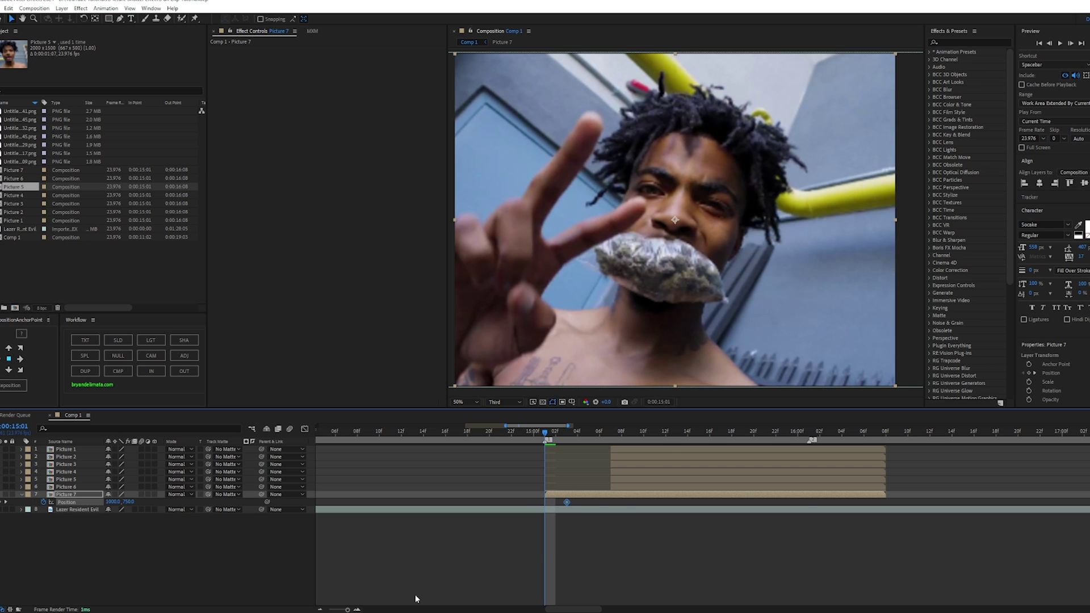
pyautogui.click(359, 610)
pyautogui.scroll(-2, 696, 240)
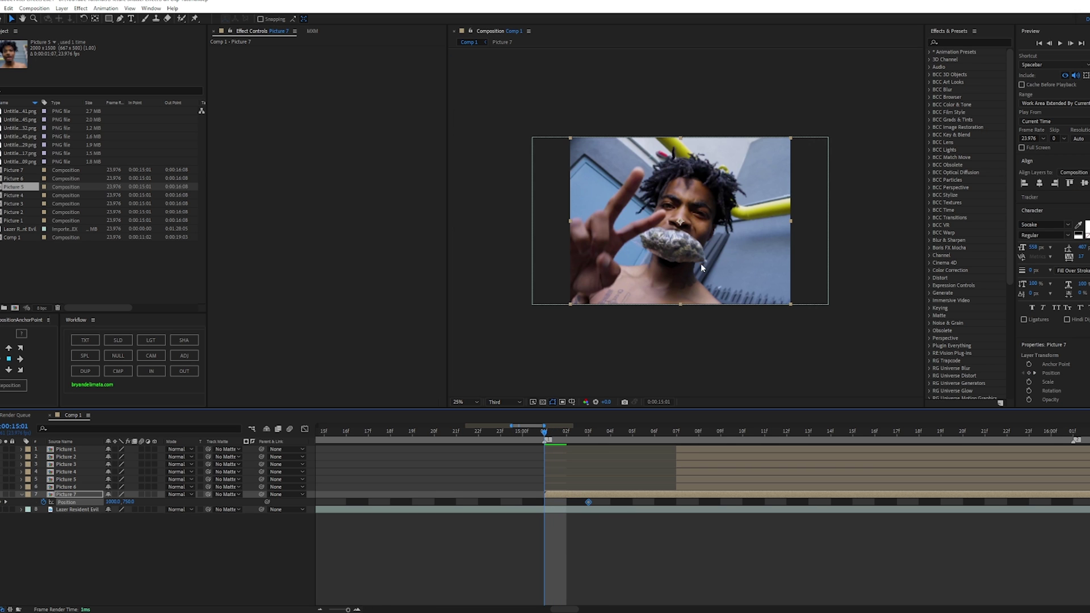
pyautogui.moveTo(702, 268); pyautogui.dragTo(703, 108)
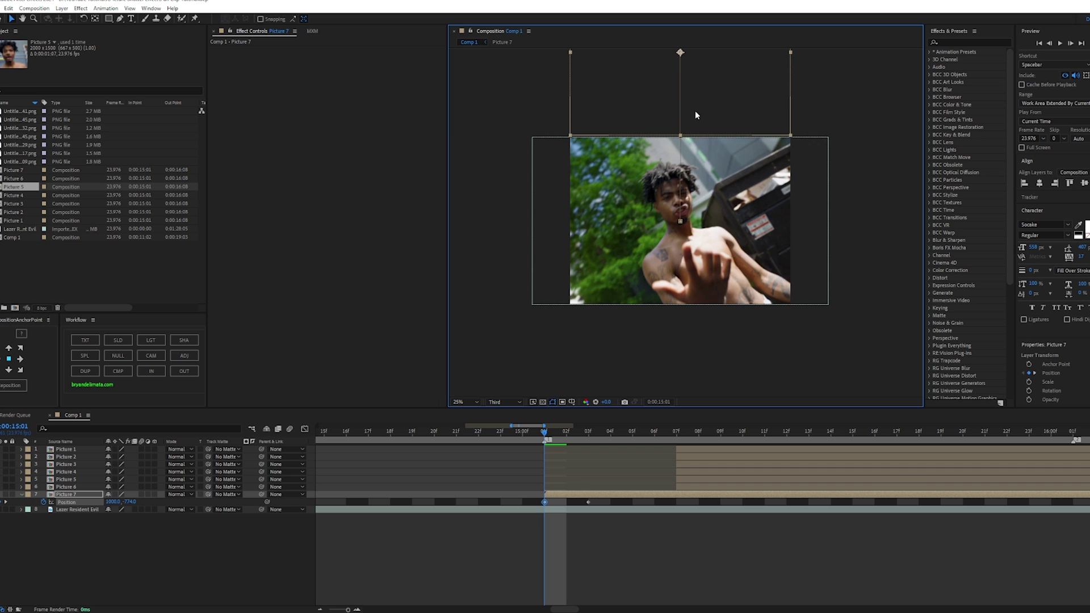
# Check the slide at 0:00:15:02 and apply Easy Ease to both of Picture 7's Position keyframes.
pyautogui.moveTo(546, 432)
pyautogui.mouseDown()
pyautogui.moveTo(590, 431)
pyautogui.moveTo(547, 434)
pyautogui.moveTo(589, 434)
pyautogui.moveTo(551, 430)
pyautogui.moveTo(568, 432)
pyautogui.mouseUp()
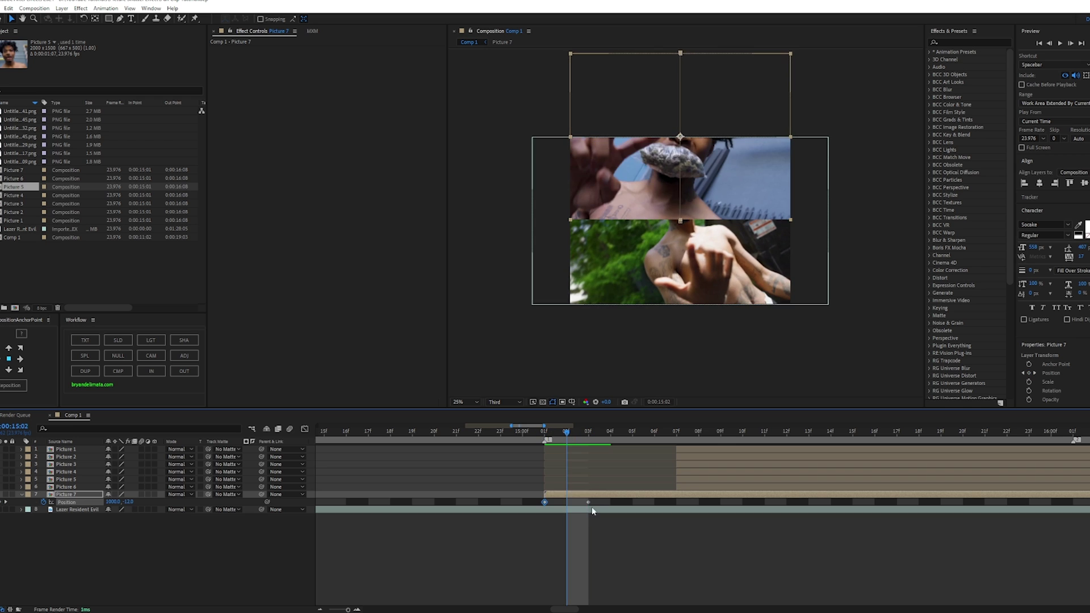
pyautogui.moveTo(597, 500); pyautogui.dragTo(542, 503)
pyautogui.rightClick(545, 502)
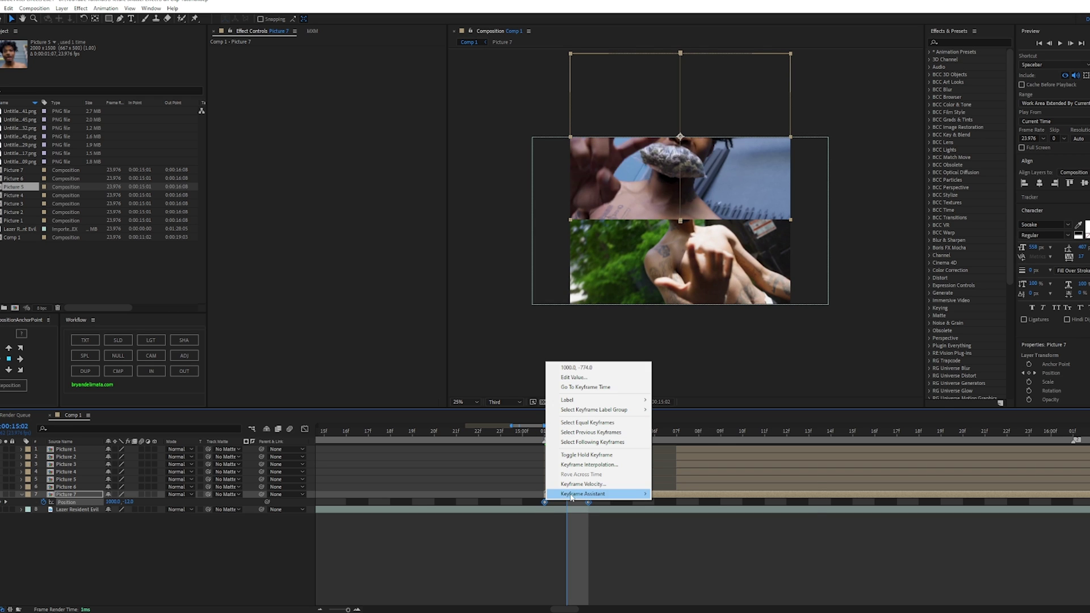
pyautogui.moveTo(573, 495)
pyautogui.click(675, 523)
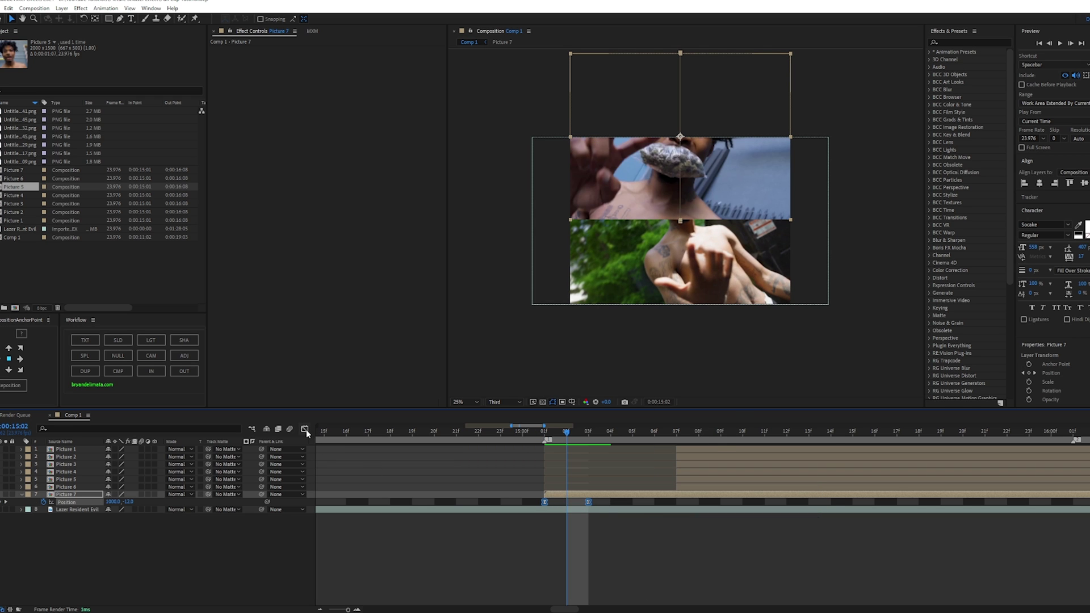
# Reshape the speed graph of Picture 7's Position so the slide starts fast and slows into its end keyframe.
pyautogui.click(305, 430)
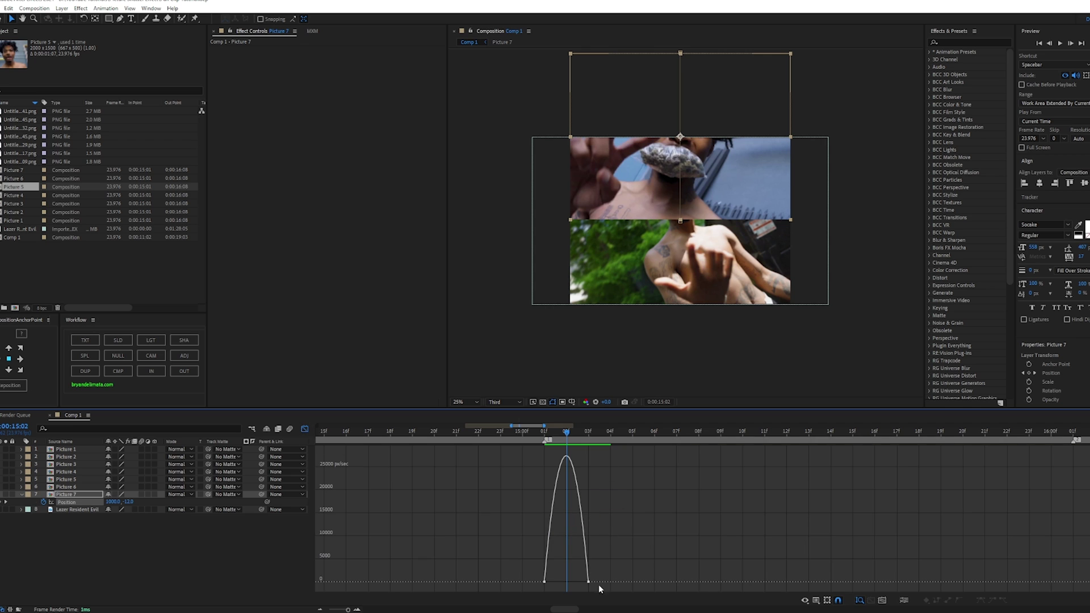
pyautogui.click(816, 600)
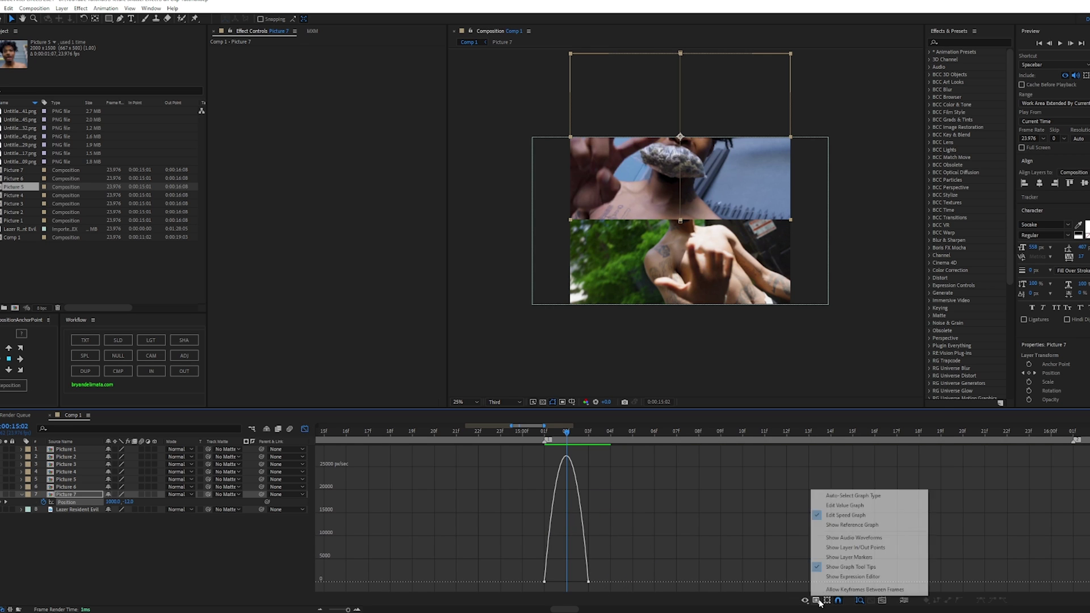
pyautogui.click(829, 505)
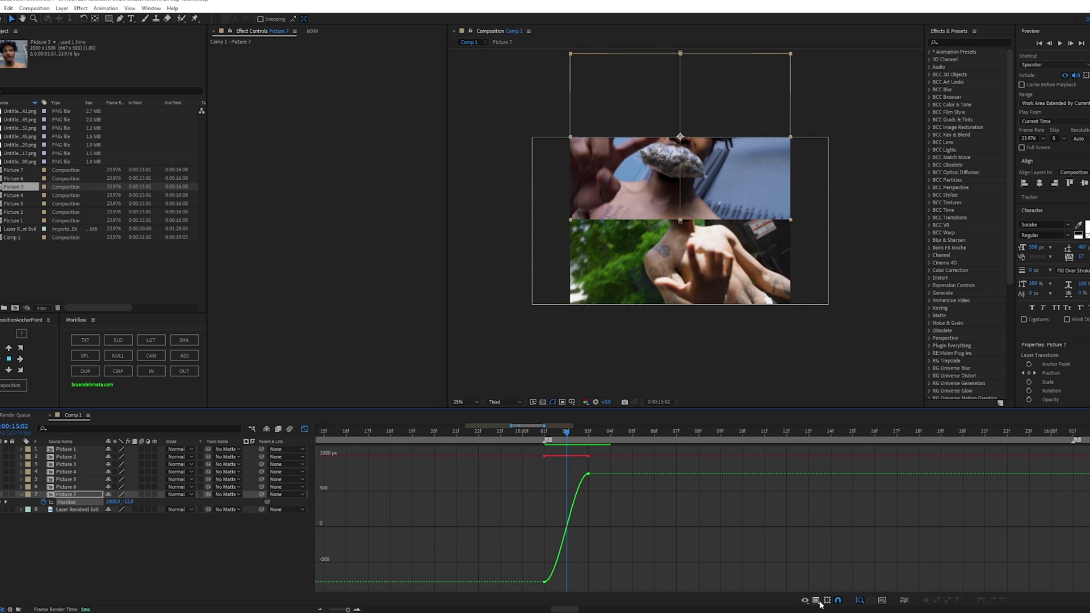
pyautogui.click(816, 600)
pyautogui.click(829, 515)
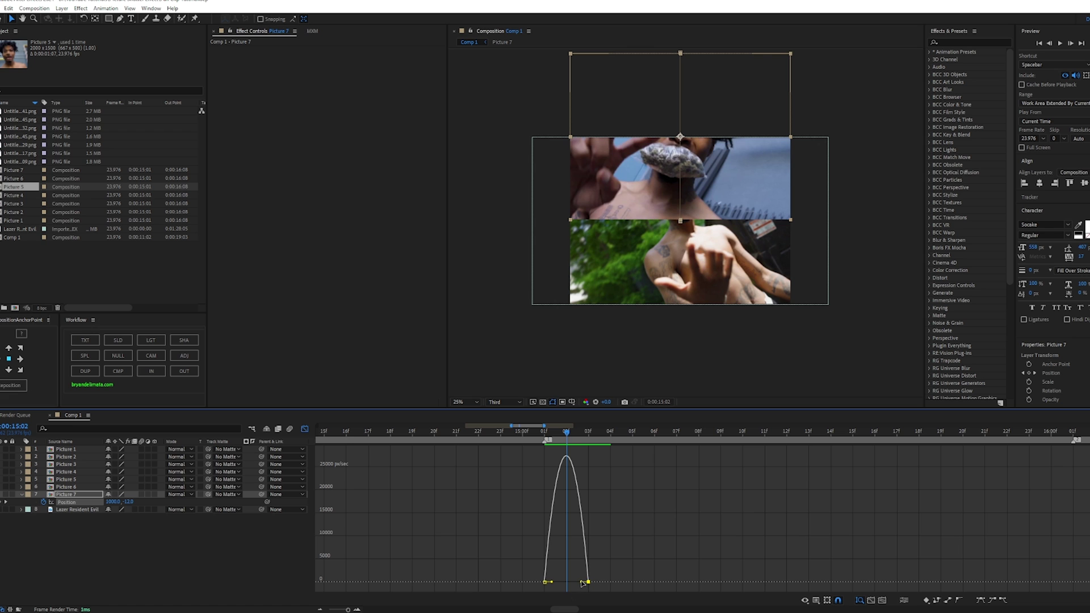
pyautogui.moveTo(580, 583); pyautogui.dragTo(541, 582)
pyautogui.click(306, 429)
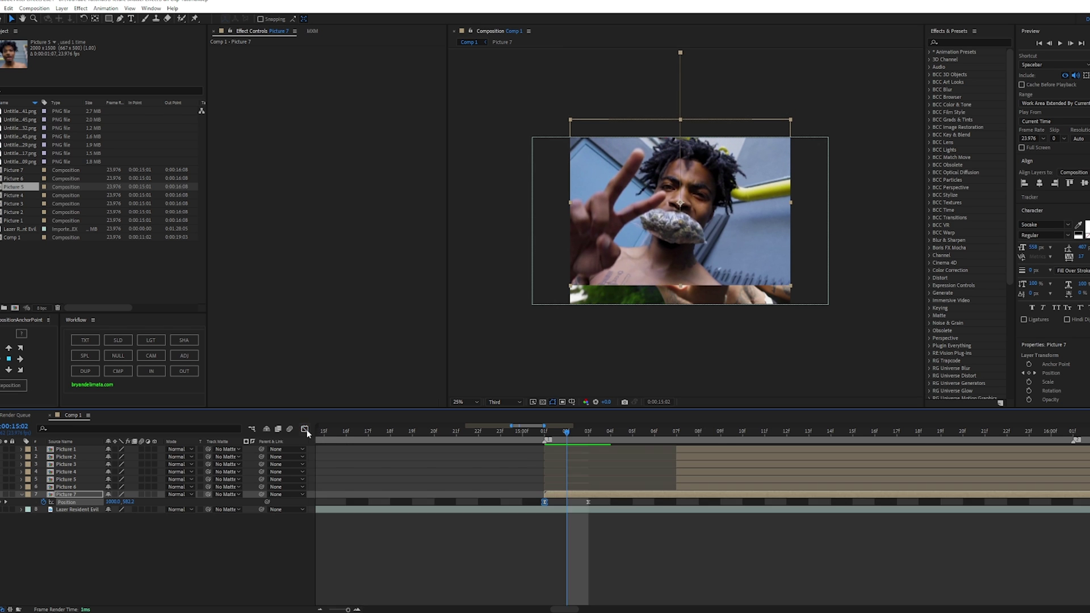
# Trim the start of Picture 6 to 0:00:15:04, one frame after Picture 7's slide ends.
pyautogui.moveTo(567, 434); pyautogui.dragTo(548, 441)
pyautogui.moveTo(374, 486); pyautogui.dragTo(428, 492)
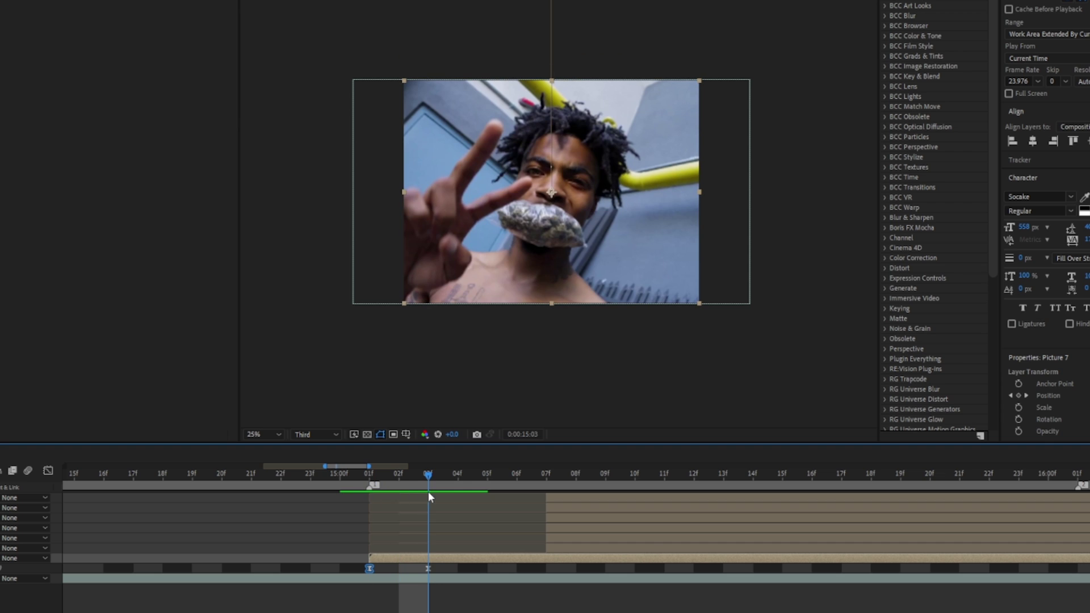
pyautogui.click(457, 556)
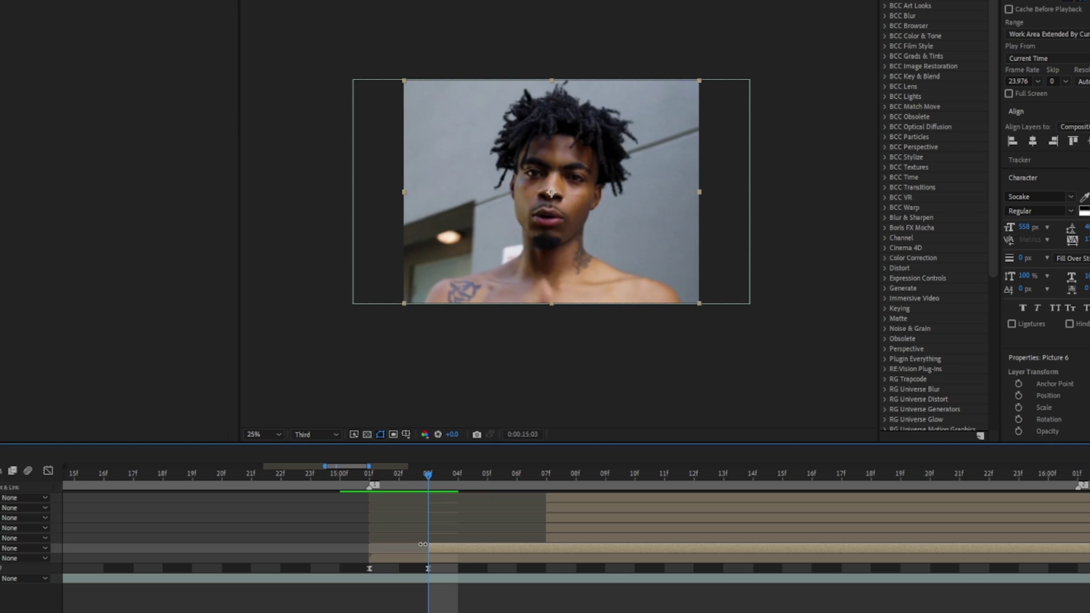
pyautogui.moveTo(429, 545); pyautogui.dragTo(464, 544)
pyautogui.press('pagedown')
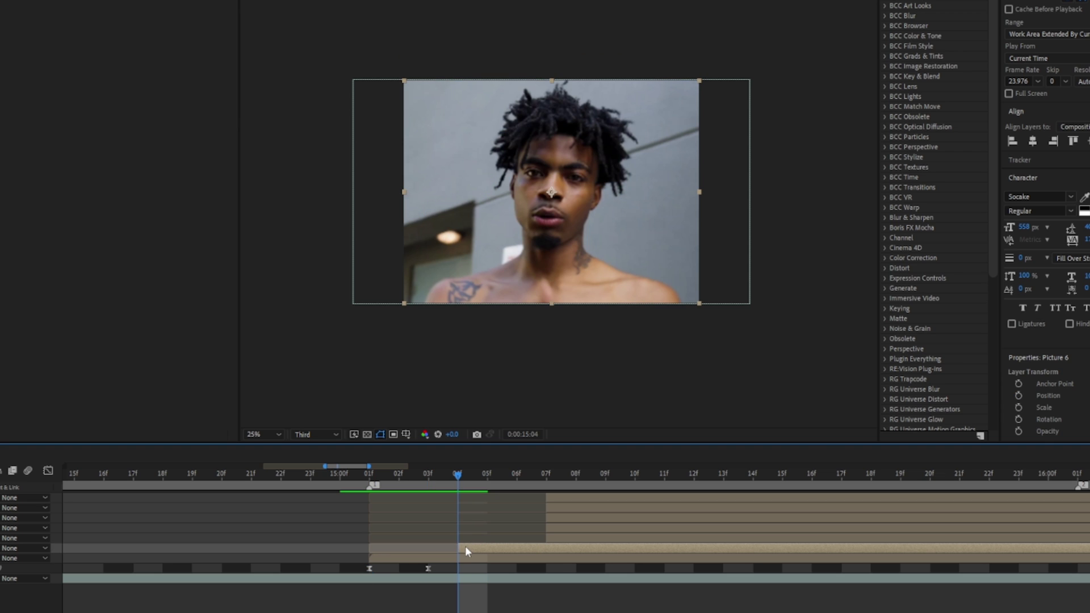
pyautogui.click(431, 472)
pyautogui.click(436, 558)
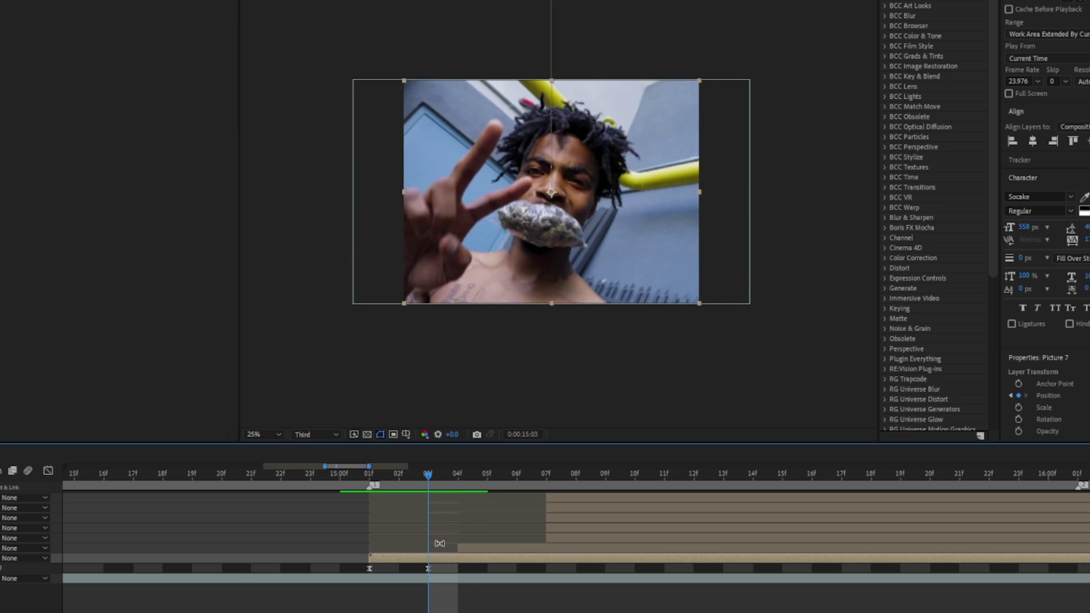
# Keyframe Picture 6's Position from 1000, 2266 at 0:00:15:04 to its centred position at 0:00:15:06 so it slides in from below.
pyautogui.click(455, 475)
pyautogui.click(473, 547)
pyautogui.press('p')
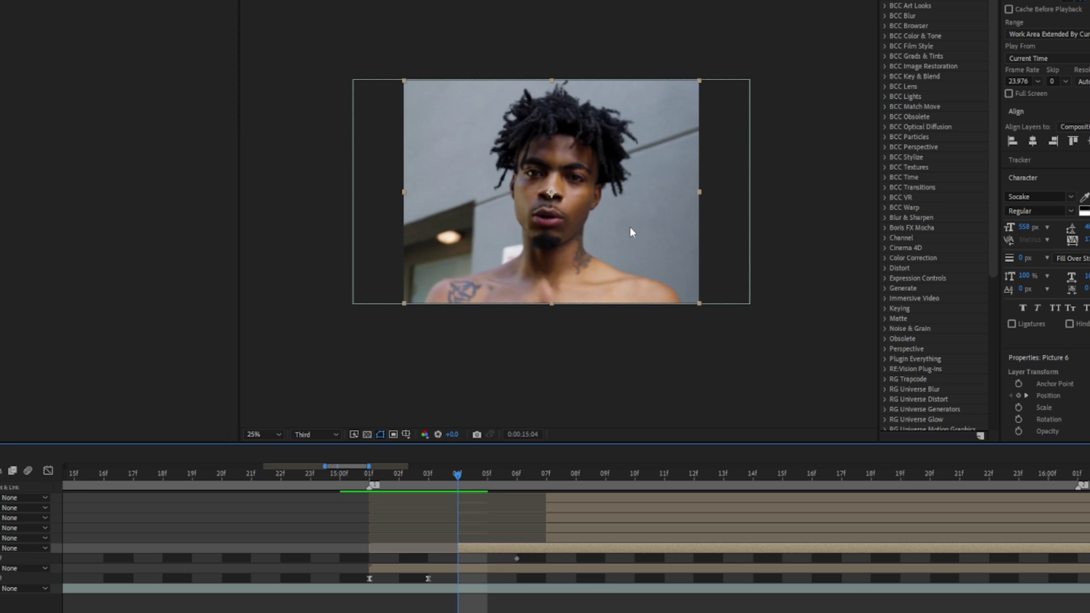
pyautogui.moveTo(622, 165); pyautogui.dragTo(622, 388)
# Apply Easy Ease to Picture 6's Position keyframes and reshape their speed graph for a fast start and slow finish.
pyautogui.moveTo(528, 556); pyautogui.dragTo(514, 559)
pyautogui.moveTo(652, 495); pyautogui.dragTo(608, 492)
pyautogui.rightClick(610, 494)
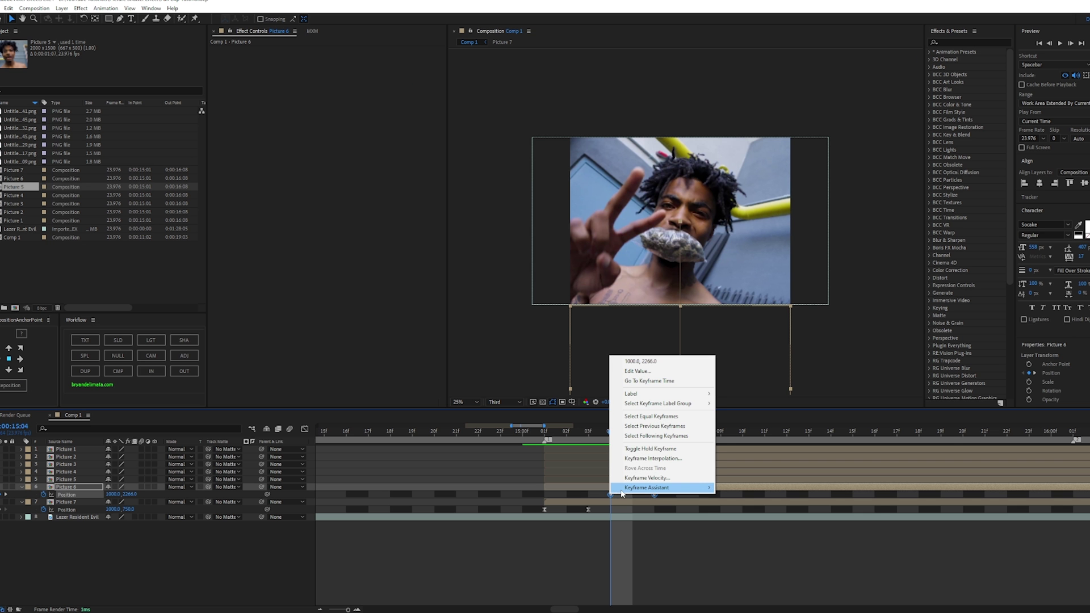
pyautogui.moveTo(622, 489)
pyautogui.click(739, 517)
pyautogui.hotkey('shift', 'F3')
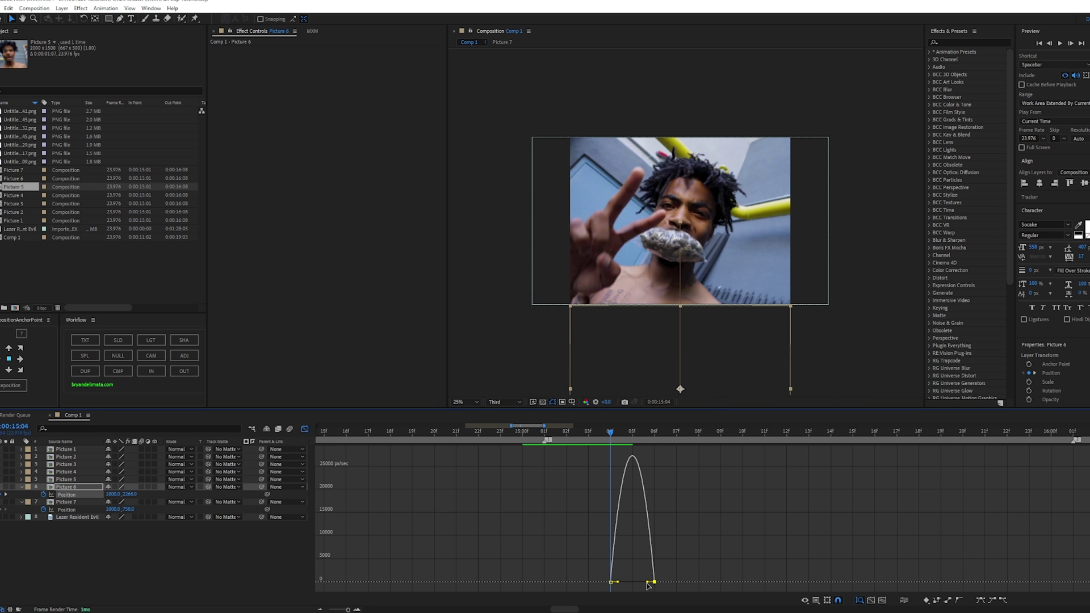
pyautogui.moveTo(627, 583); pyautogui.dragTo(625, 583)
pyautogui.hotkey('shift', 'F3')
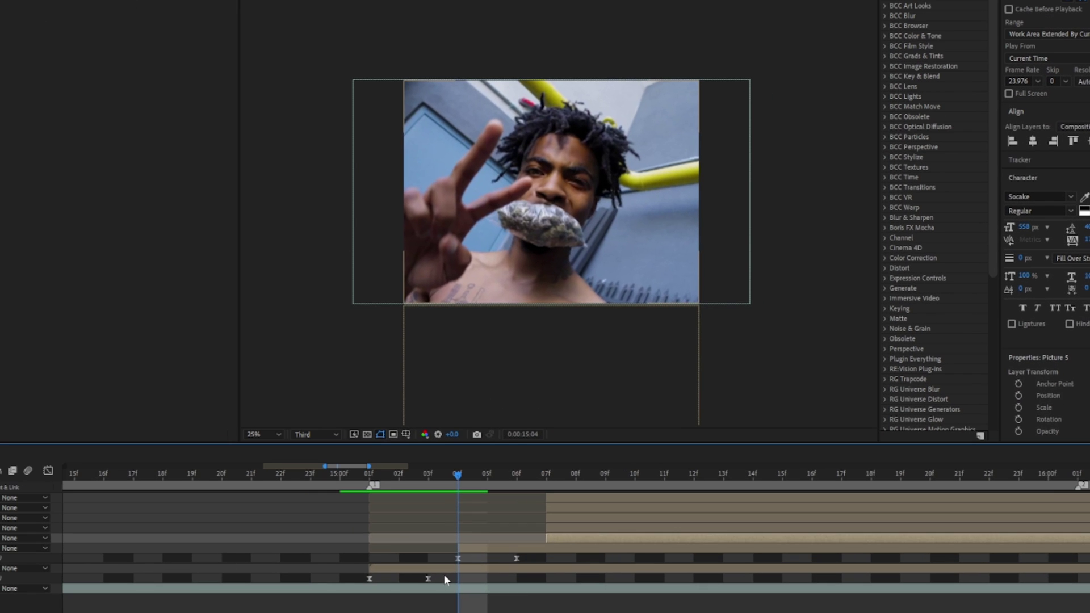
# Copy Picture 7's Position keyframes onto Picture 5 at 0:00:15:07 and reveal them.
pyautogui.moveTo(599, 506); pyautogui.dragTo(534, 512)
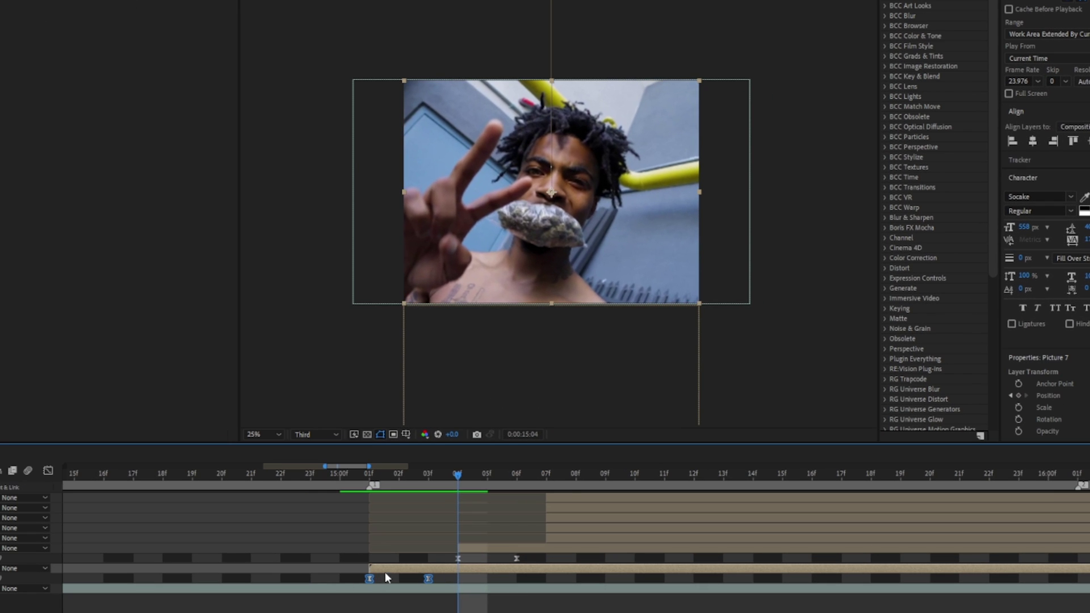
pyautogui.click(549, 474)
pyautogui.click(559, 536)
pyautogui.hotkey('ctrl', 'v')
pyautogui.press('u')
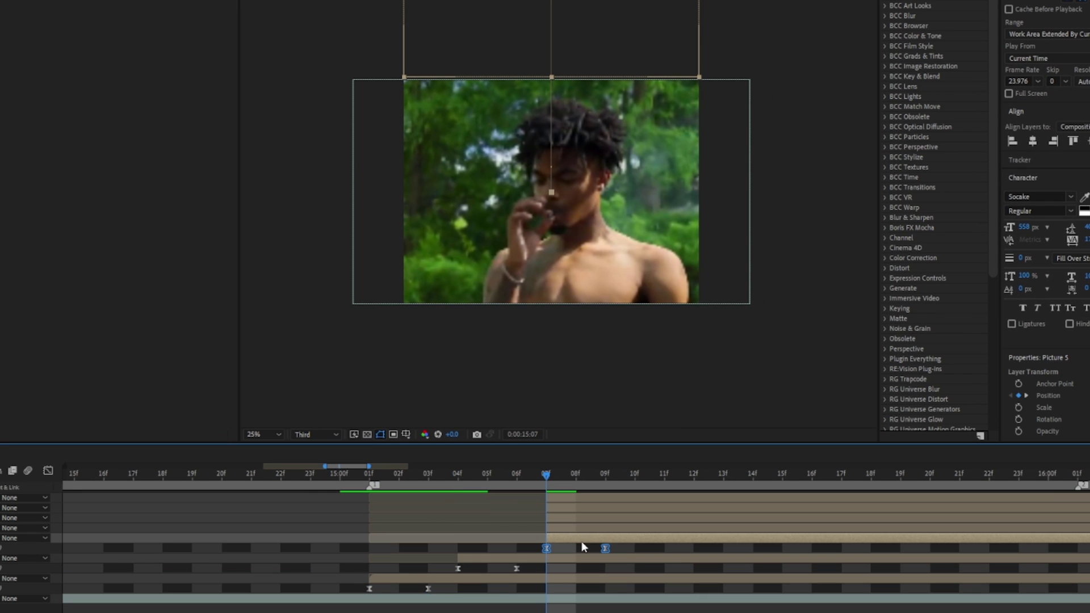
# Start Pictures 4, 3, 2 and 1 every three frames from 0:00:15:10, pasting Picture 6's and Picture 7's Position keyframes onto them alternately.
pyautogui.click(589, 525)
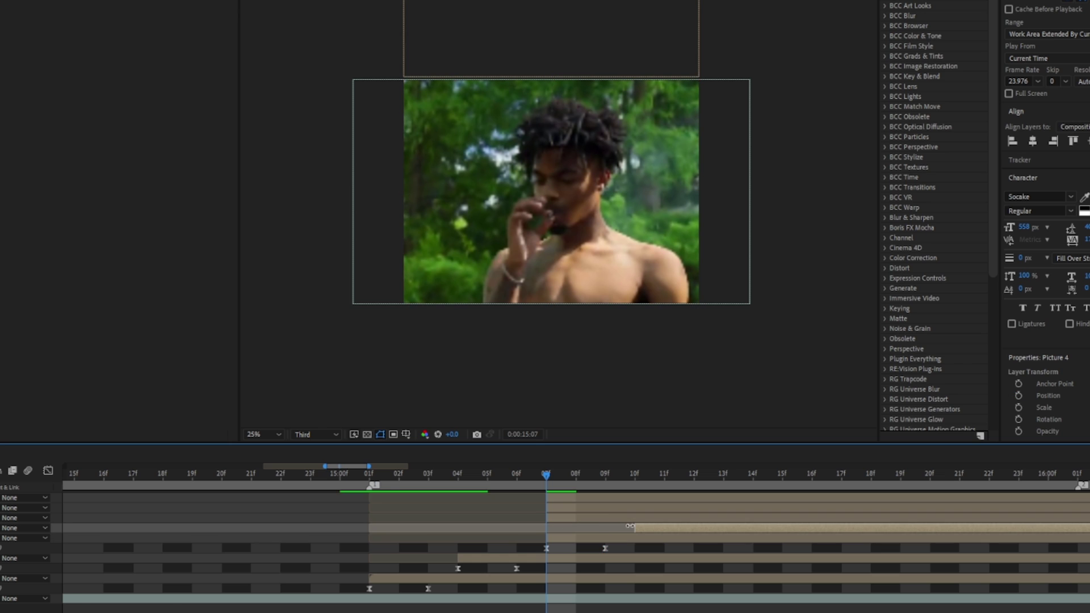
pyautogui.moveTo(529, 565); pyautogui.dragTo(455, 569)
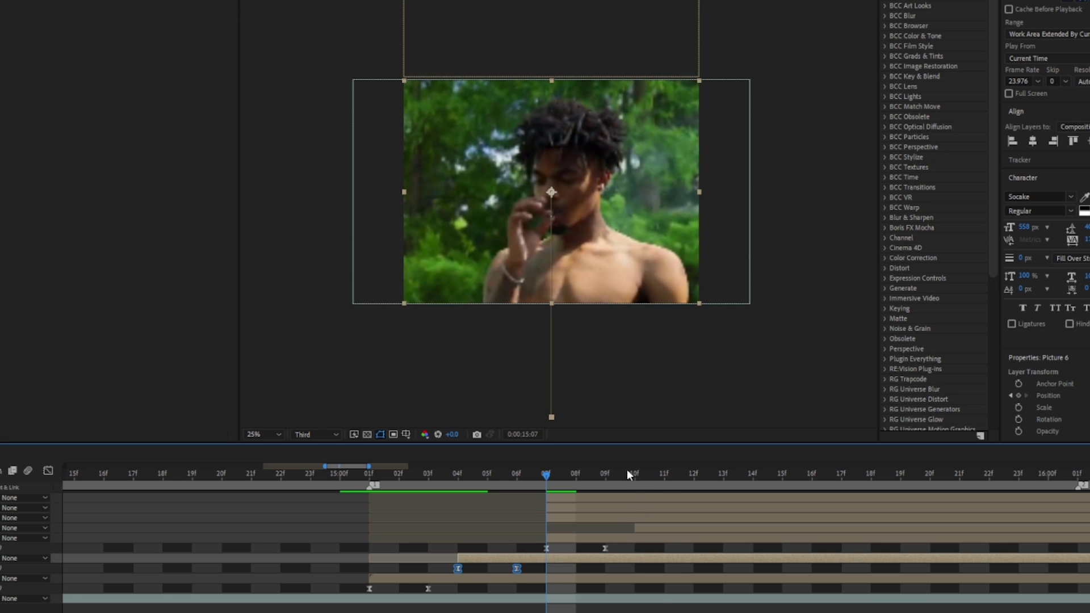
pyautogui.press('pagedown')
pyautogui.press('pagedown')
pyautogui.press('pagedown')
pyautogui.click(647, 526)
pyautogui.hotkey('ctrl', 'v')
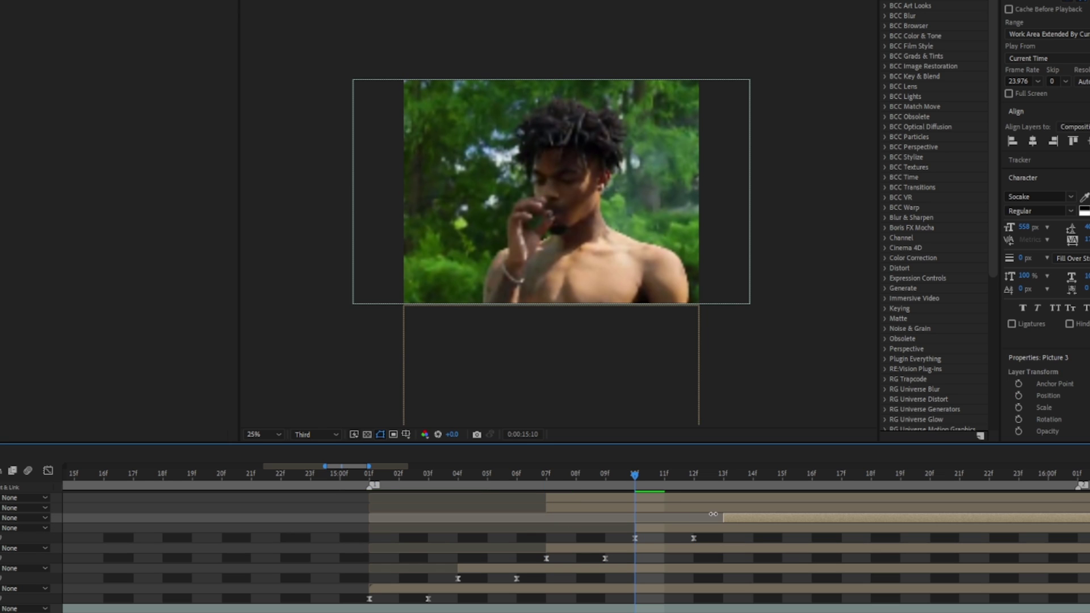
pyautogui.click(731, 518)
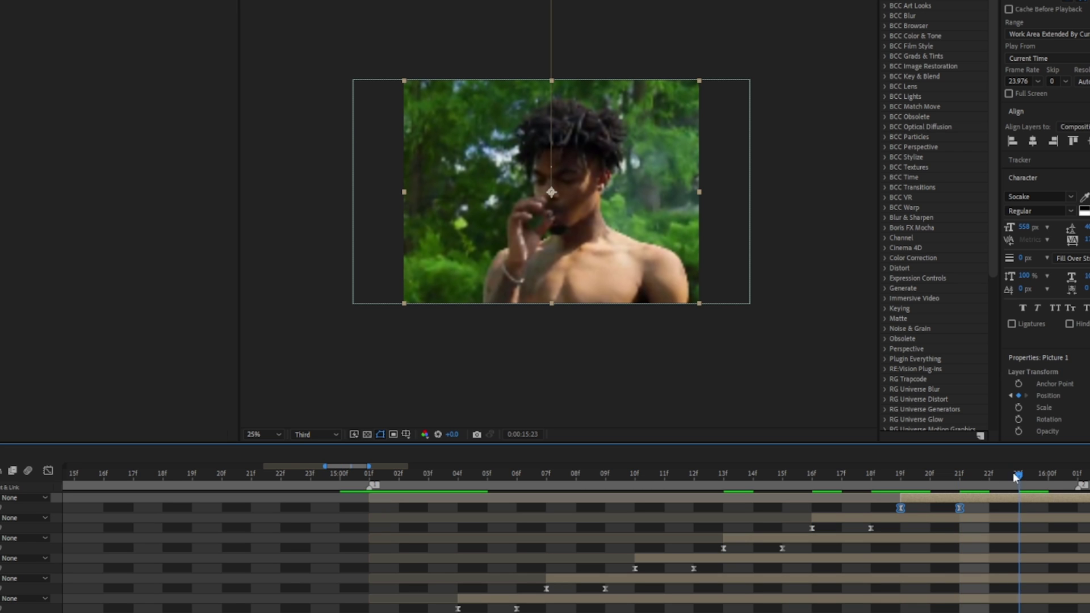
# Split all seven picture layers at 0:00:16:01, delete the parts after it and collapse the layer properties.
pyautogui.moveTo(1015, 475); pyautogui.dragTo(1076, 475)
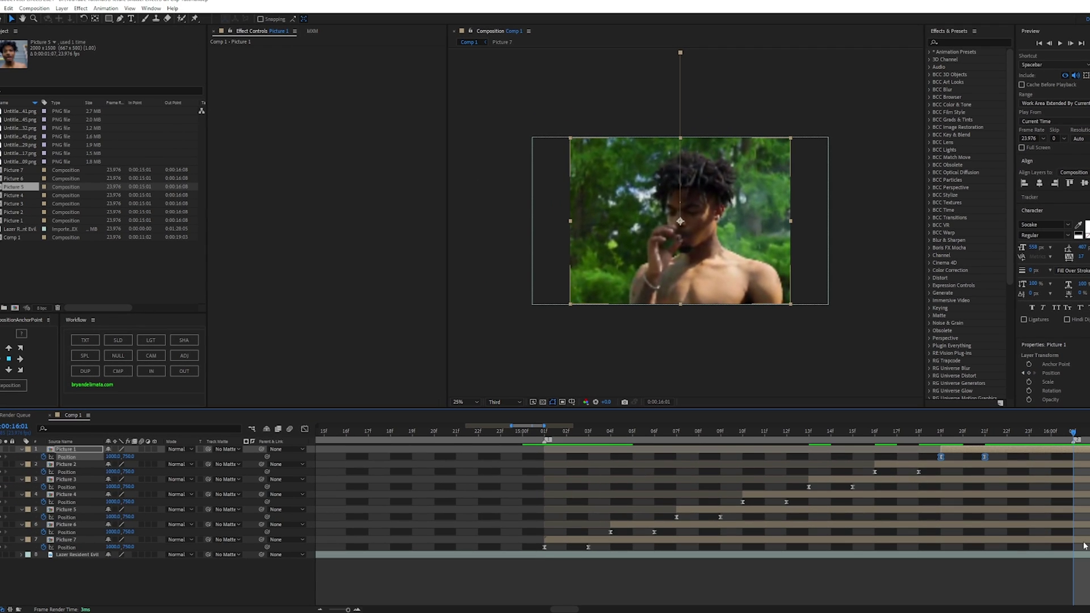
pyautogui.keyDown('shift'); pyautogui.click(1083, 540); pyautogui.keyUp('shift')
pyautogui.hotkey('ctrl', 'shift', 'd')
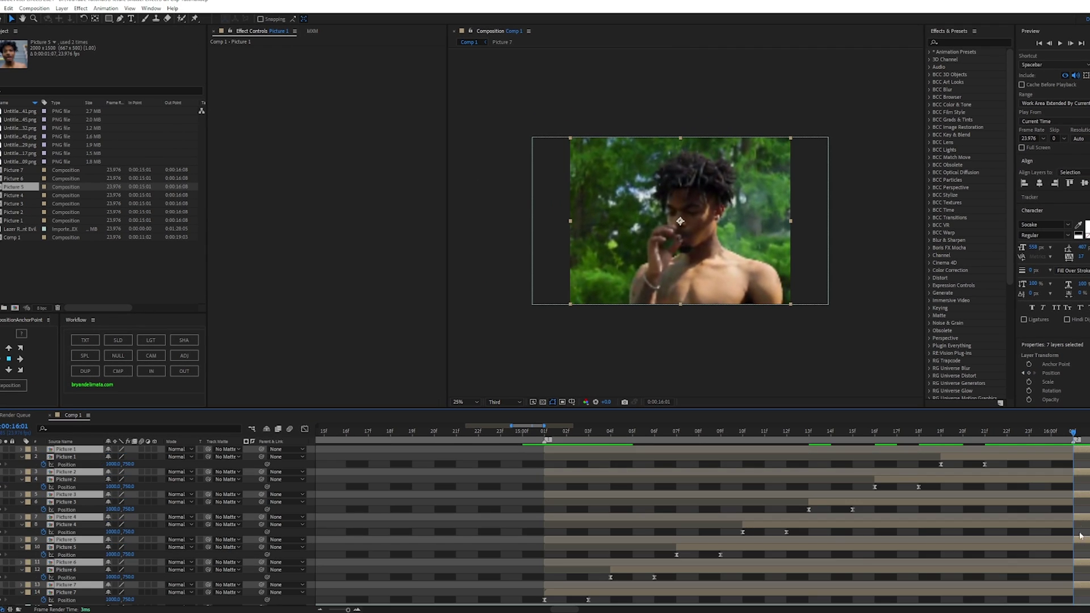
pyautogui.press('Delete')
pyautogui.press('u')
# Paste a copy of Picture 7 above Picture 1 and move it to start at 0:00:15:22.
pyautogui.click(752, 495)
pyautogui.hotkey('ctrl', 'c')
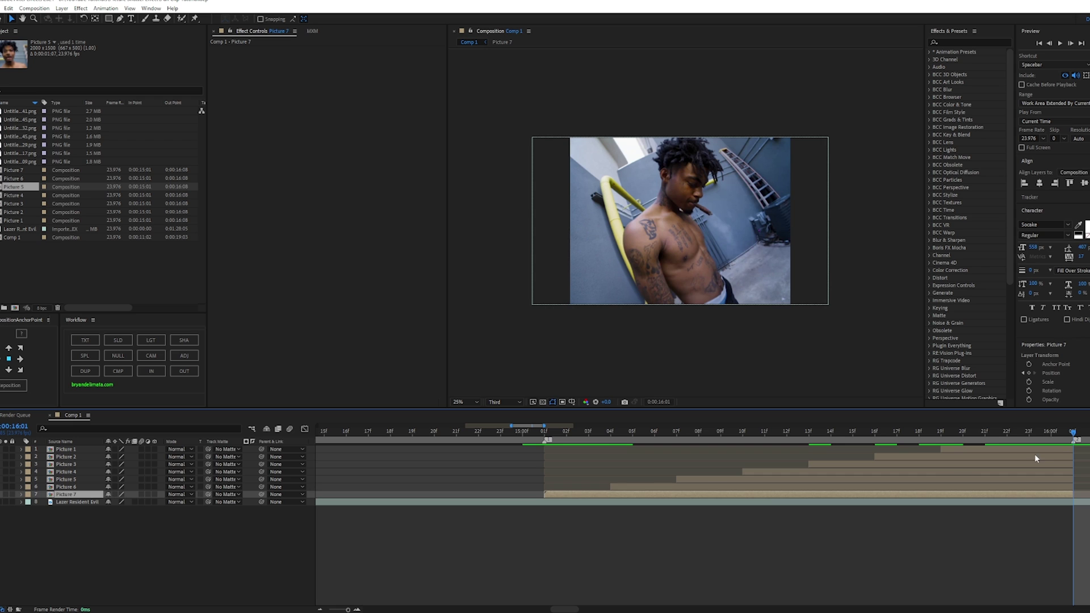
pyautogui.click(969, 449)
pyautogui.hotkey('ctrl', 'v')
pyautogui.moveTo(598, 449); pyautogui.dragTo(773, 450)
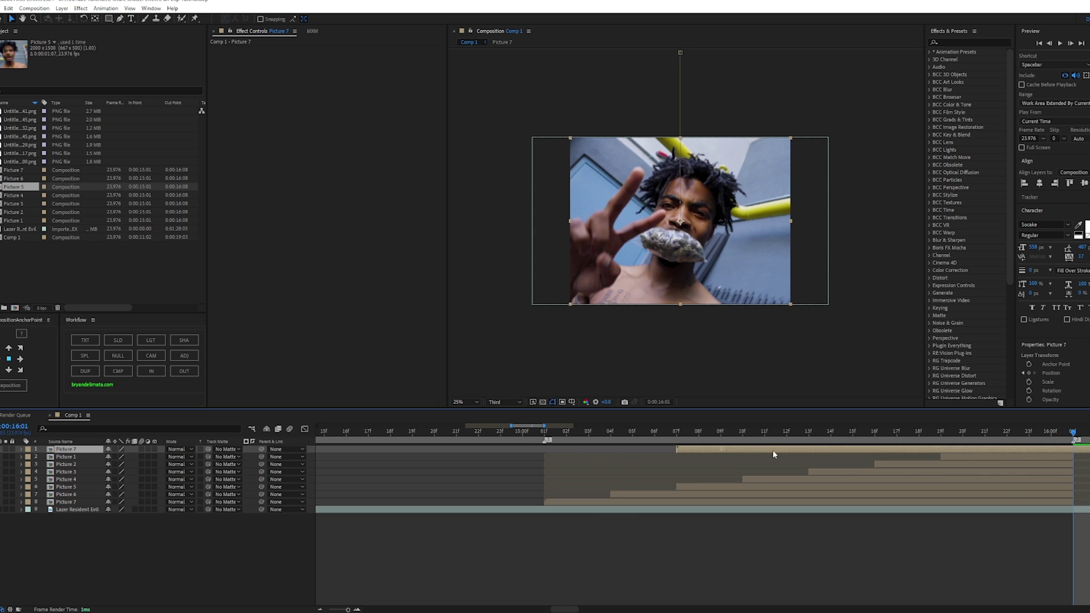
pyautogui.click(1020, 458)
pyautogui.press('u')
pyautogui.press('u')
pyautogui.moveTo(1016, 450); pyautogui.dragTo(737, 440)
# Split the top Picture 7 copy at 0:00:16:01 and delete the part after the second marker.
pyautogui.press('u')
pyautogui.hotkey('ctrl', 'shift', 'd')
pyautogui.press('Delete')
pyautogui.click(979, 458)
pyautogui.press('u')
# Fit the composition in the viewer and play back the photo transition between the two markers.
pyautogui.click(475, 402)
pyautogui.click(479, 412)
pyautogui.press('space')
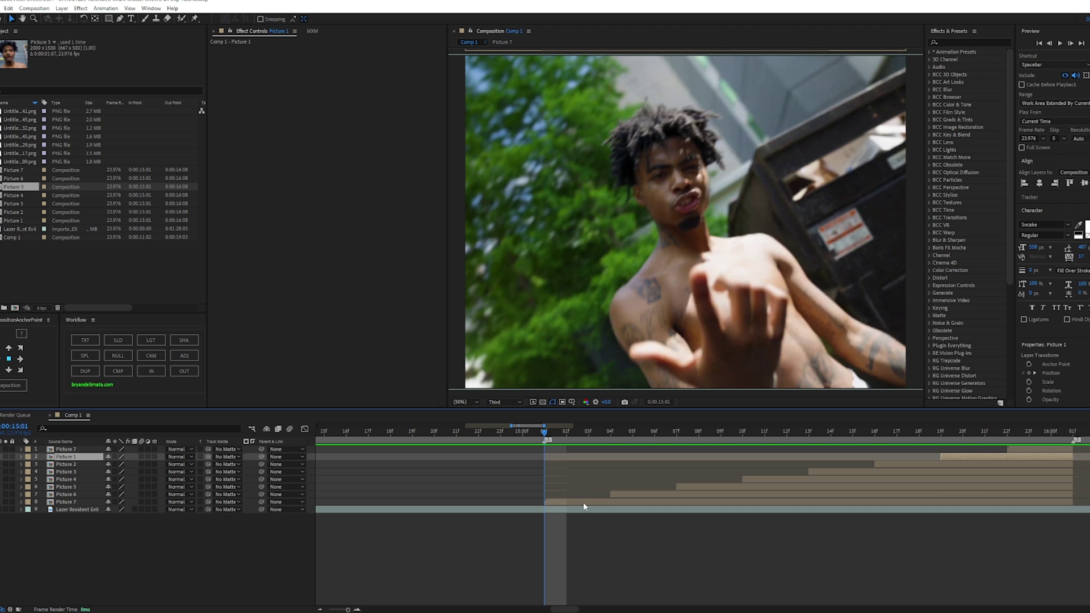
pyautogui.click(584, 502)
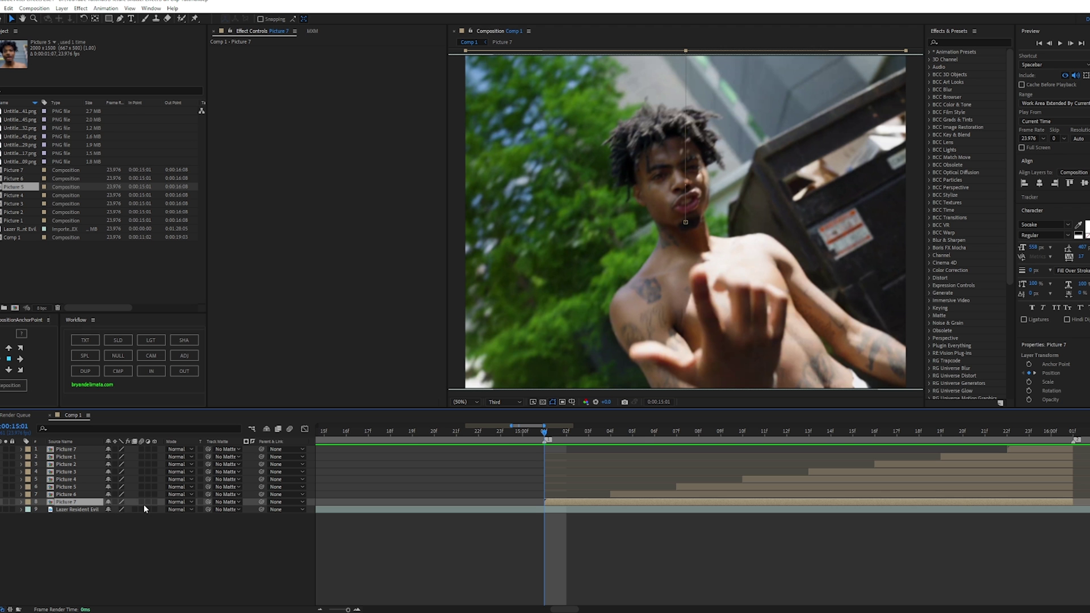
# Enable motion blur on all eight picture layers and scrub over the first frames of the transition.
pyautogui.moveTo(141, 502); pyautogui.dragTo(144, 449)
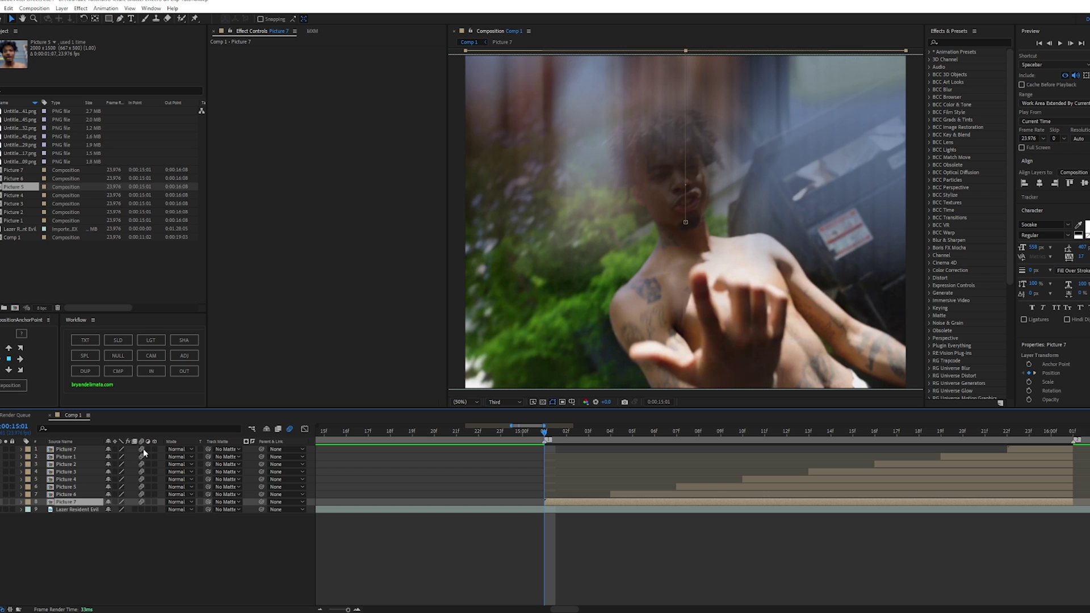
pyautogui.moveTo(553, 436); pyautogui.dragTo(579, 464)
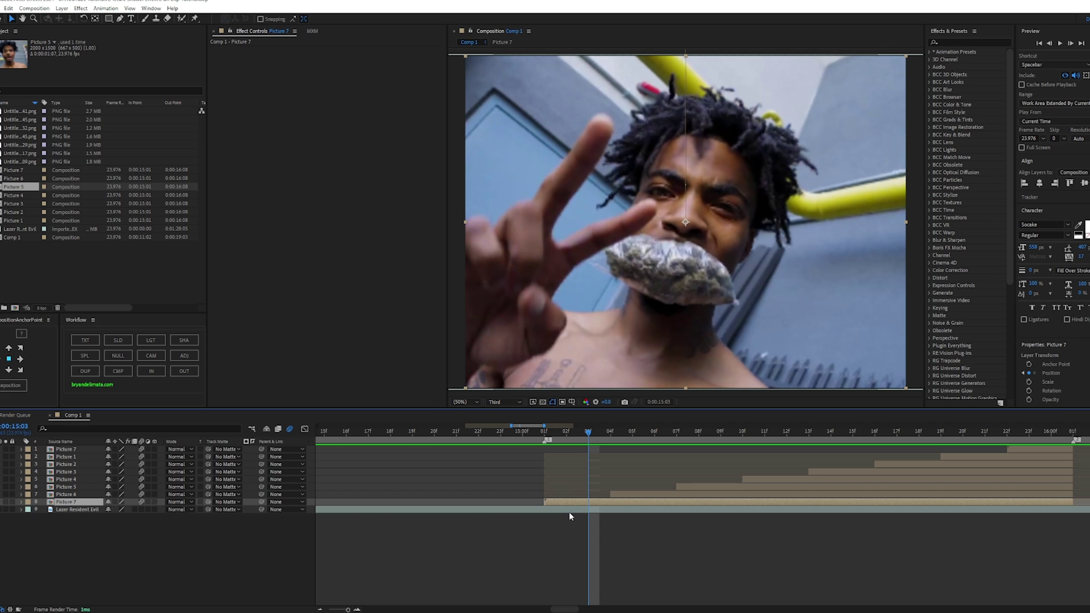
# Open the Picture 7 pre-comp, add an adjustment layer above the image and apply Lumetri Color to it.
pyautogui.doubleClick(586, 501)
pyautogui.click(507, 450)
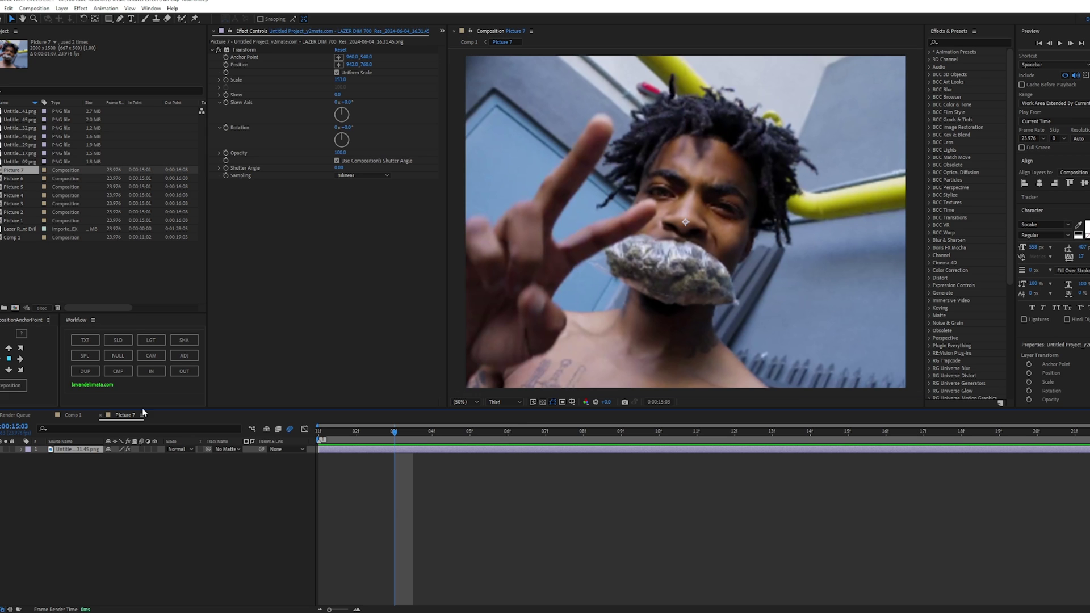
pyautogui.click(181, 357)
pyautogui.hotkey('ctrl', 'space')
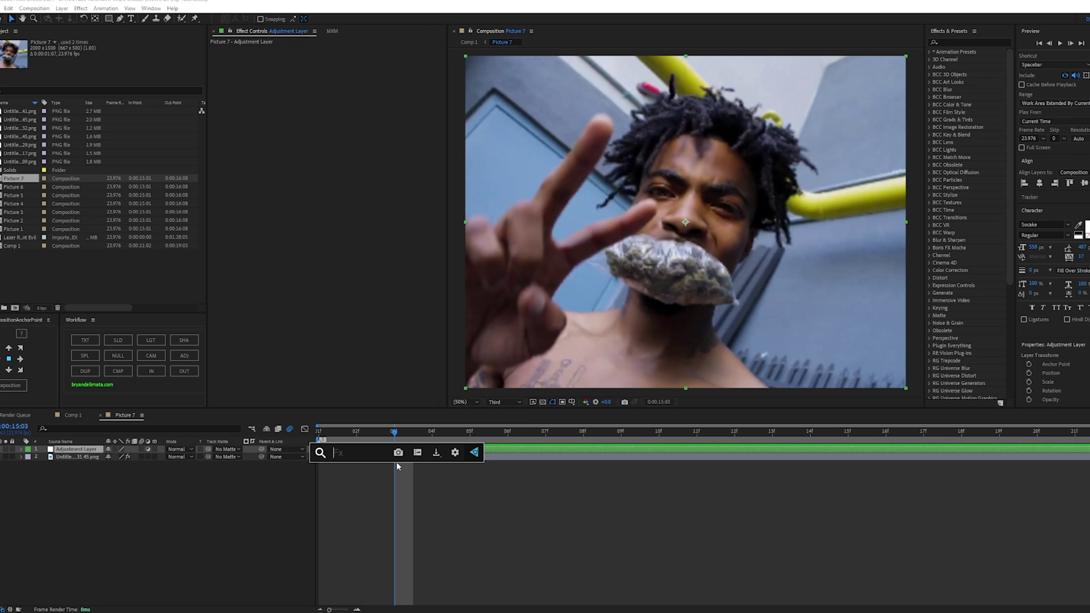
pyautogui.write('lume')
pyautogui.press('Return')
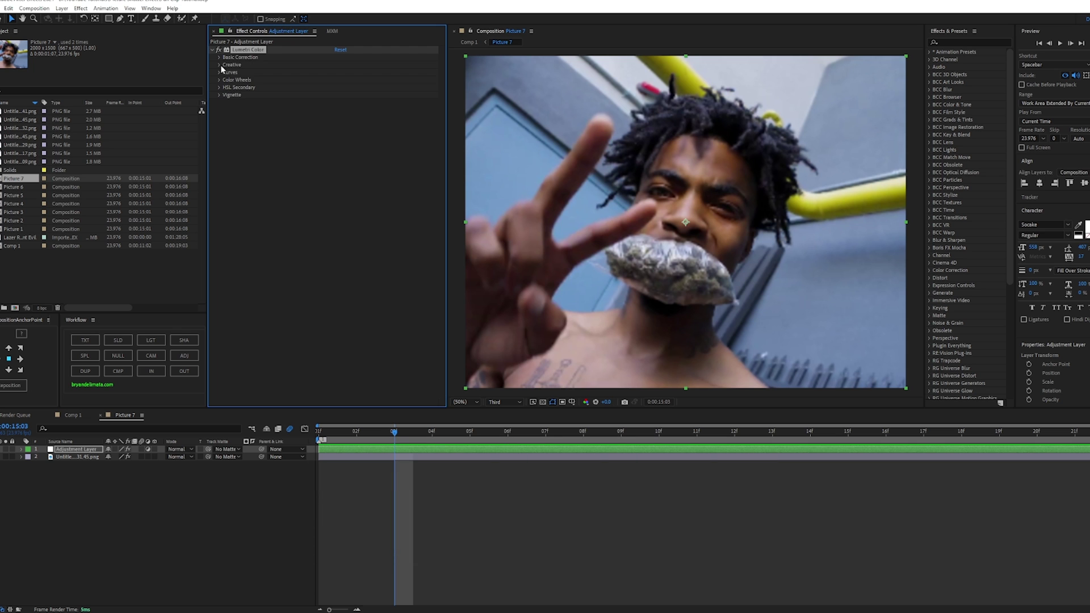
# Grade Picture 7 in Lumetri Color: raise the exposure, contrast 40, shadows 14, whites -1, blacks 6, creative look iAYZE LUT.
pyautogui.click(220, 65)
pyautogui.click(219, 57)
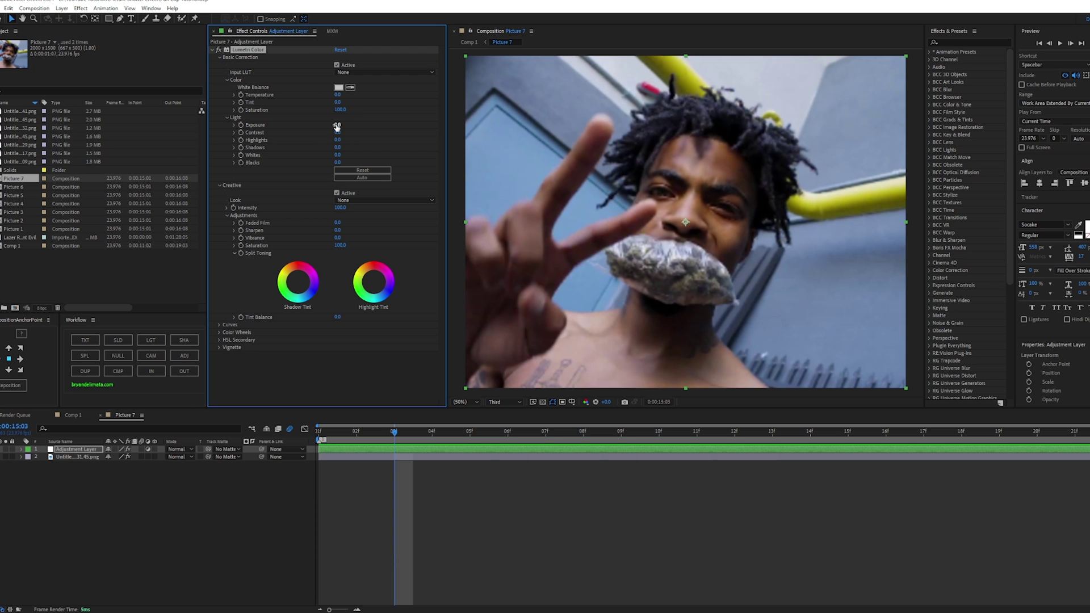
pyautogui.moveTo(337, 126); pyautogui.dragTo(358, 131)
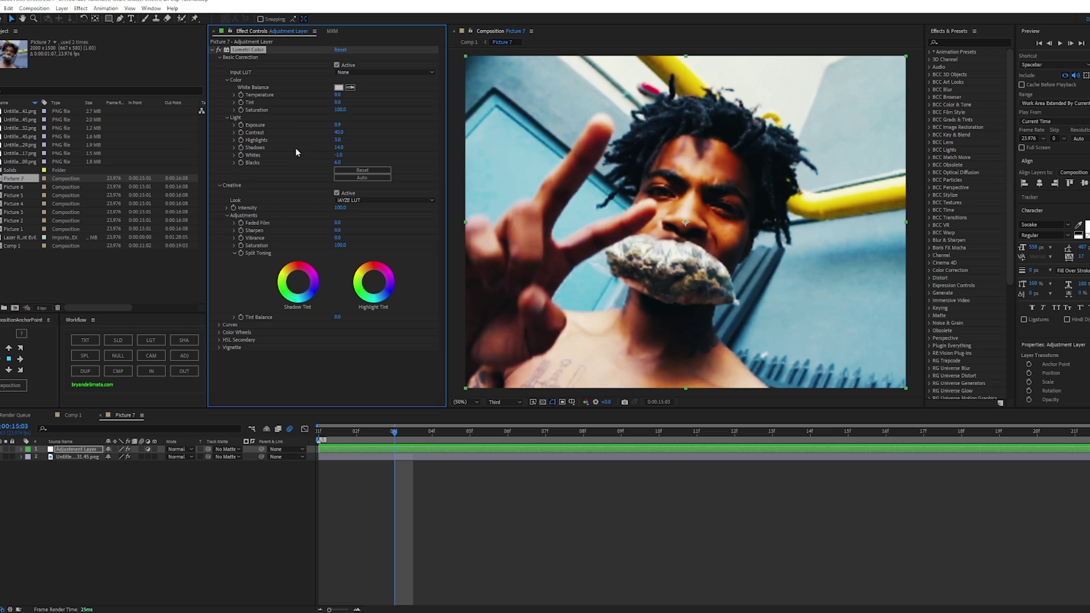
# Copy the graded adjustment layer from Picture 7 and paste it into the Picture 6, 5, 4, 3, 2 and 1 compositions.
pyautogui.click(411, 518)
pyautogui.click(405, 450)
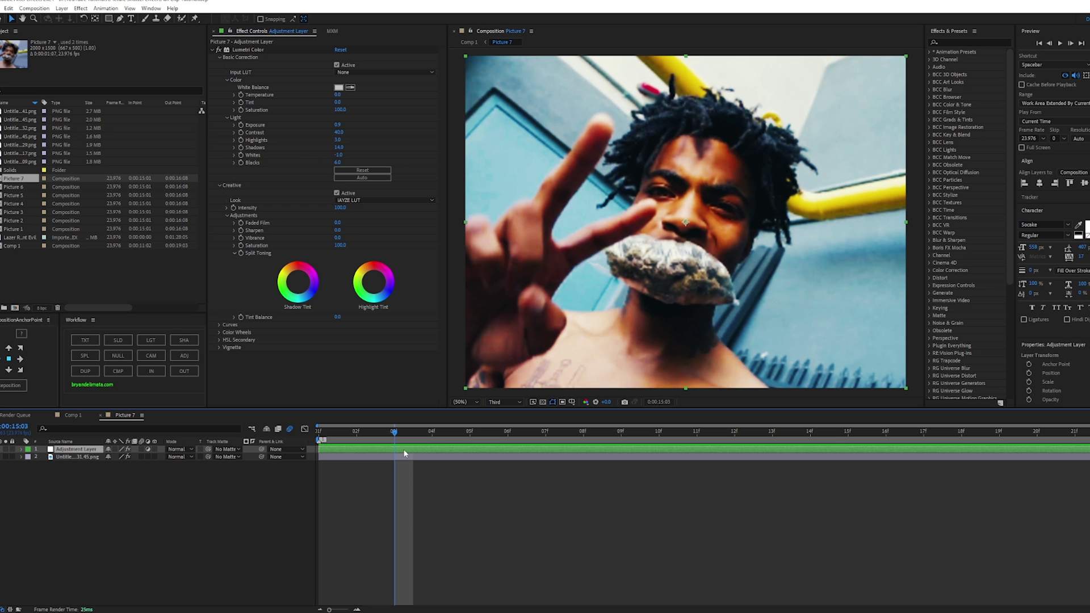
pyautogui.doubleClick(20, 187)
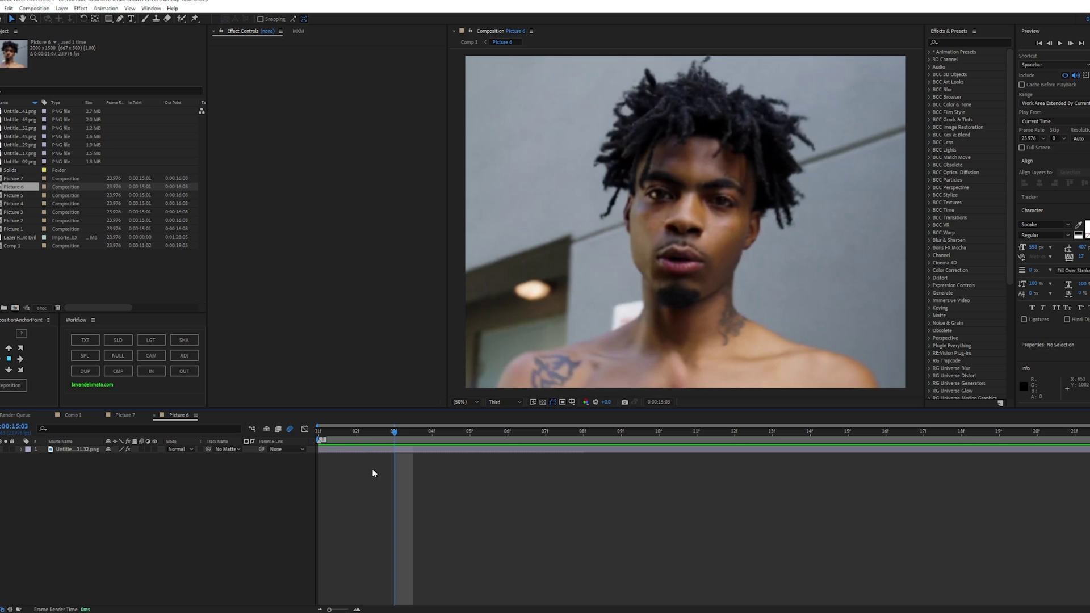
pyautogui.hotkey('ctrl', 'v')
pyautogui.doubleClick(27, 196)
pyautogui.hotkey('ctrl', 'v')
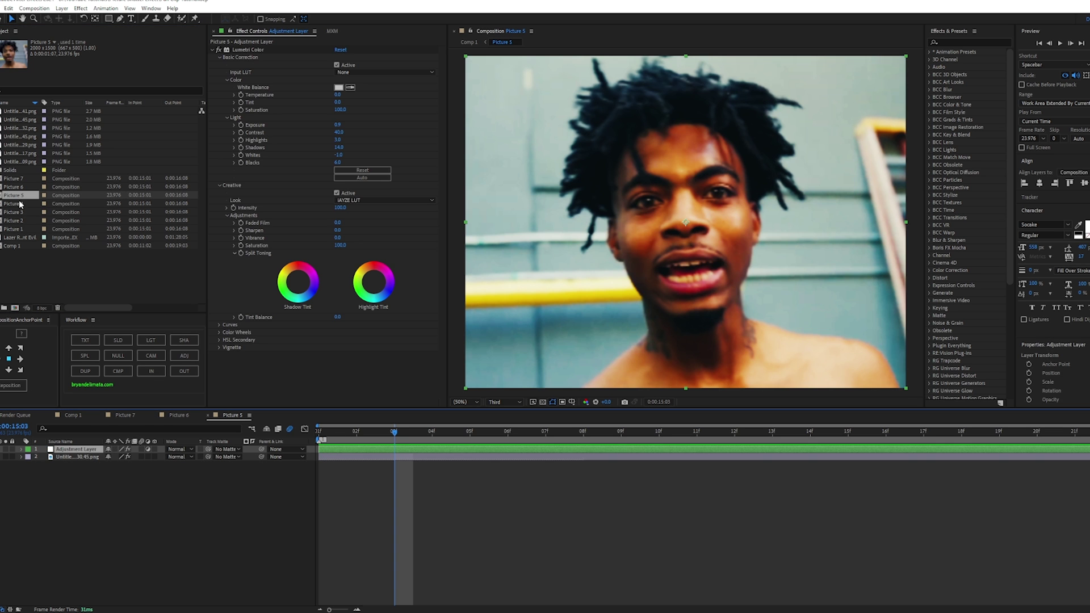
pyautogui.doubleClick(10, 203)
pyautogui.doubleClick(18, 221)
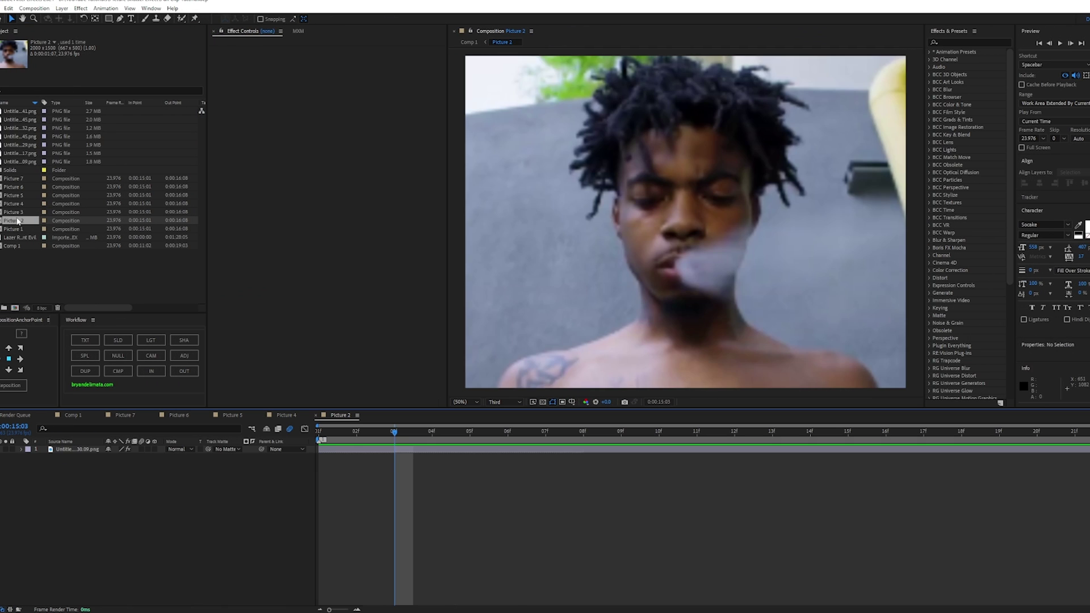
pyautogui.hotkey('ctrl', 'v')
pyautogui.doubleClick(17, 212)
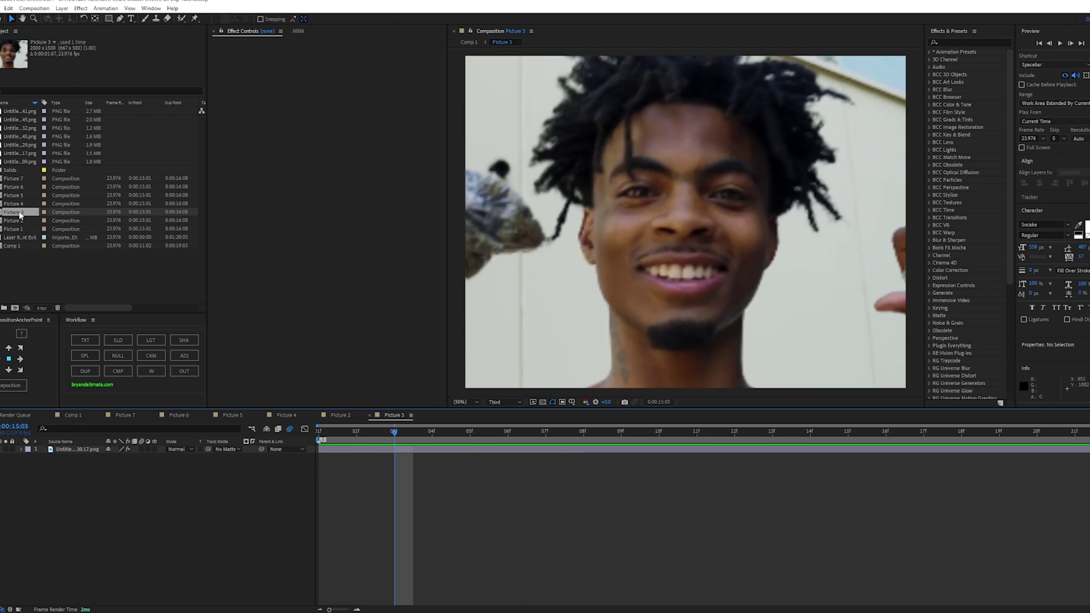
pyautogui.hotkey('ctrl', 'v')
pyautogui.doubleClick(19, 232)
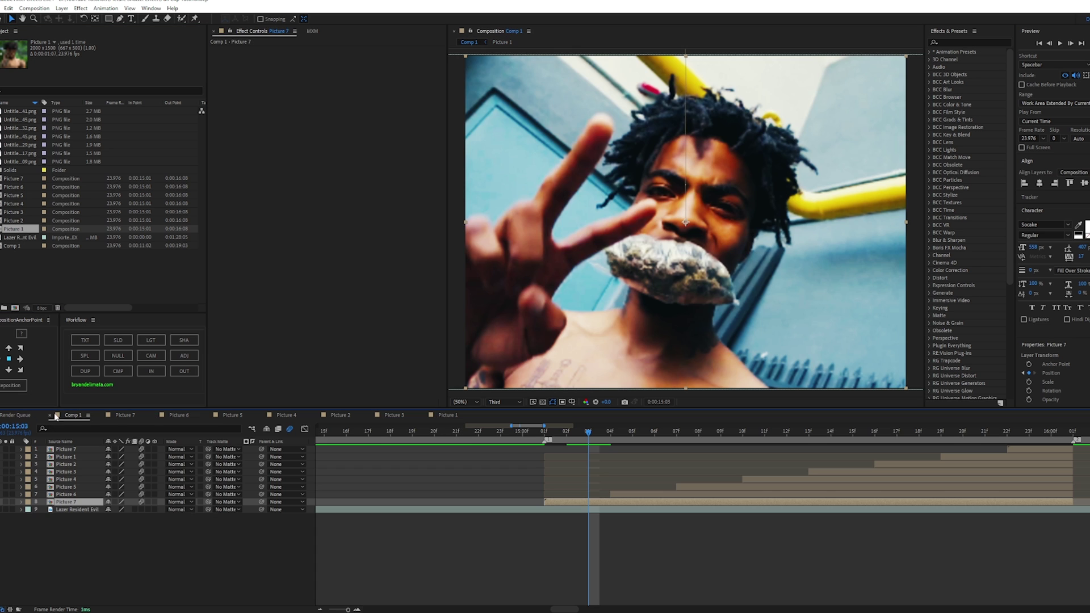
# Return to Comp 1 and play back the graded photo transition from before the first marker.
pyautogui.click(392, 433)
pyautogui.press('space')
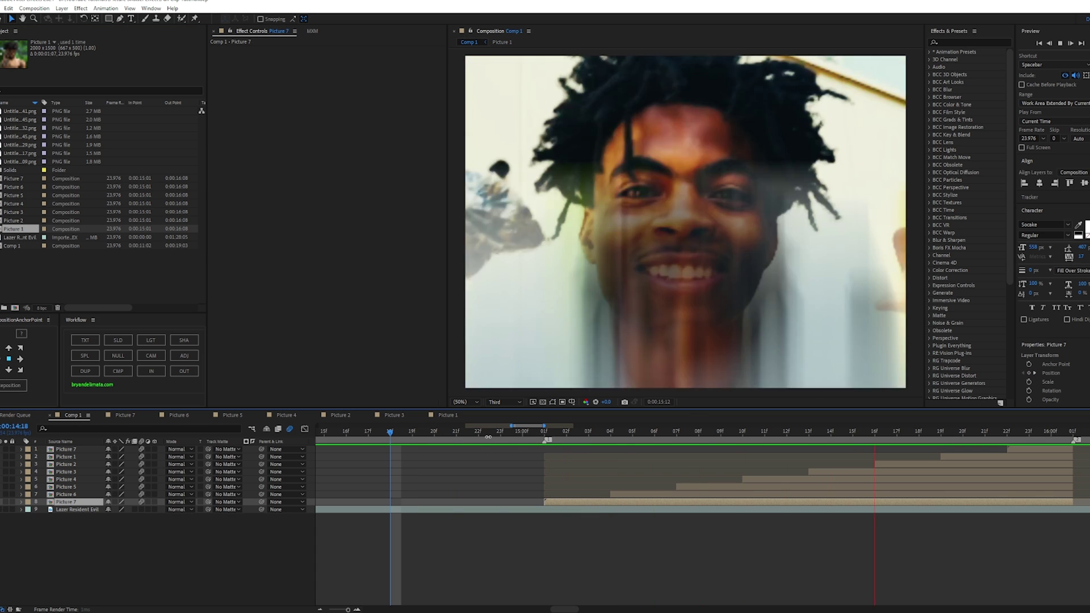
pyautogui.click(536, 433)
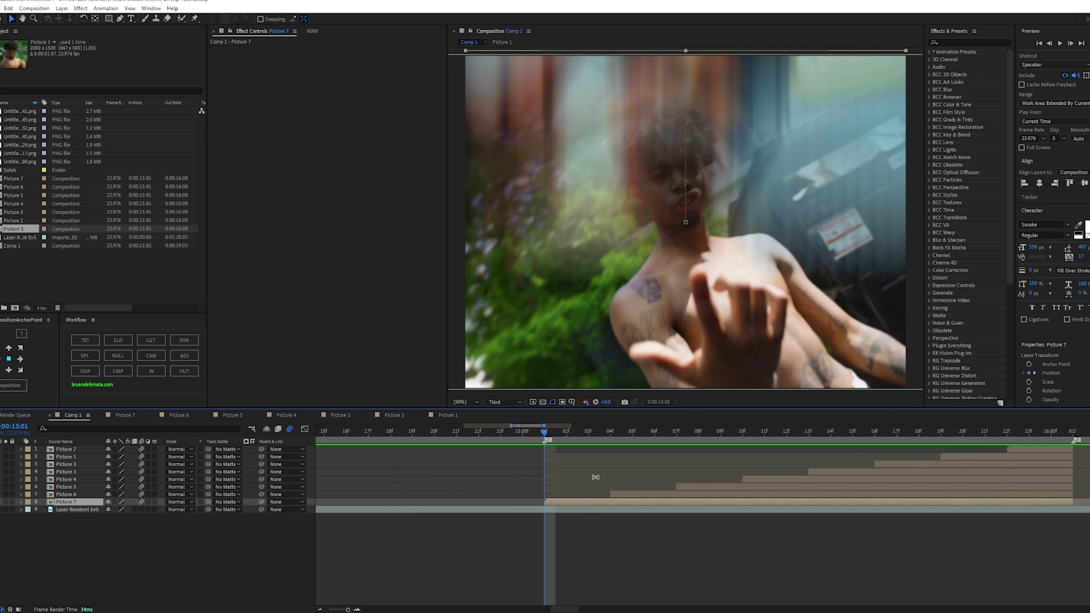
# Add an adjustment layer above all the pictures in Comp 1 and apply the Transform effect to it.
pyautogui.click(184, 356)
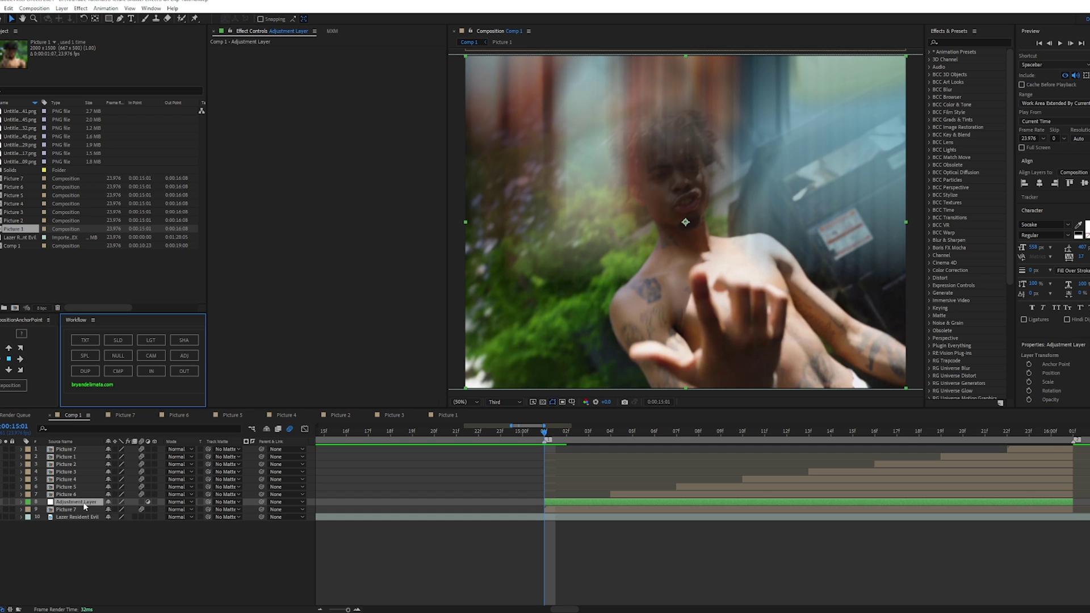
pyautogui.moveTo(84, 506); pyautogui.dragTo(85, 448)
pyautogui.moveTo(595, 435); pyautogui.dragTo(544, 421)
pyautogui.hotkey('ctrl', 'space')
pyautogui.write('tran')
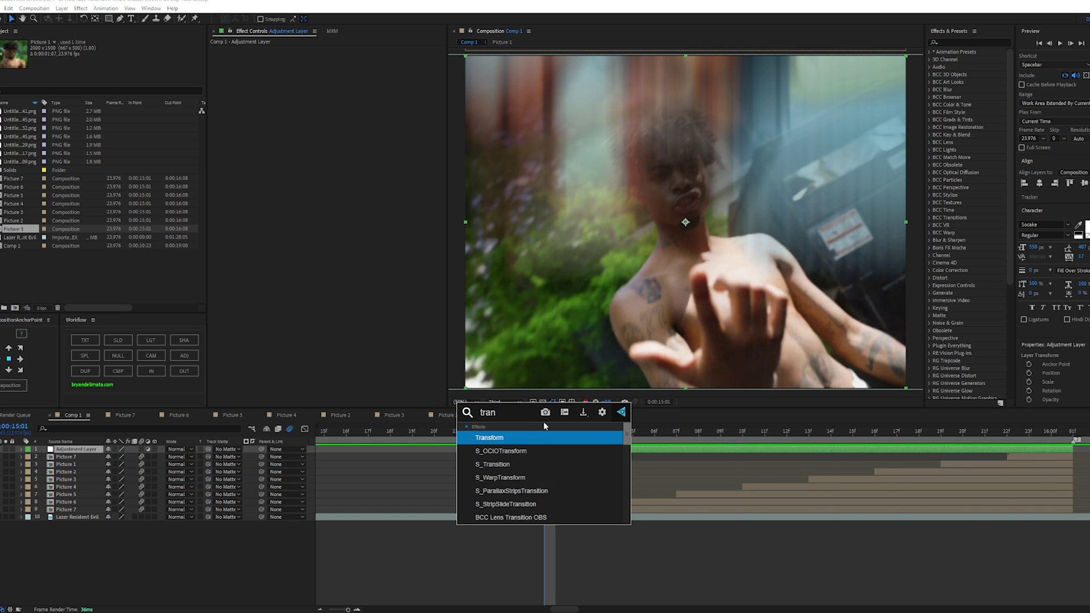
pyautogui.press('Return')
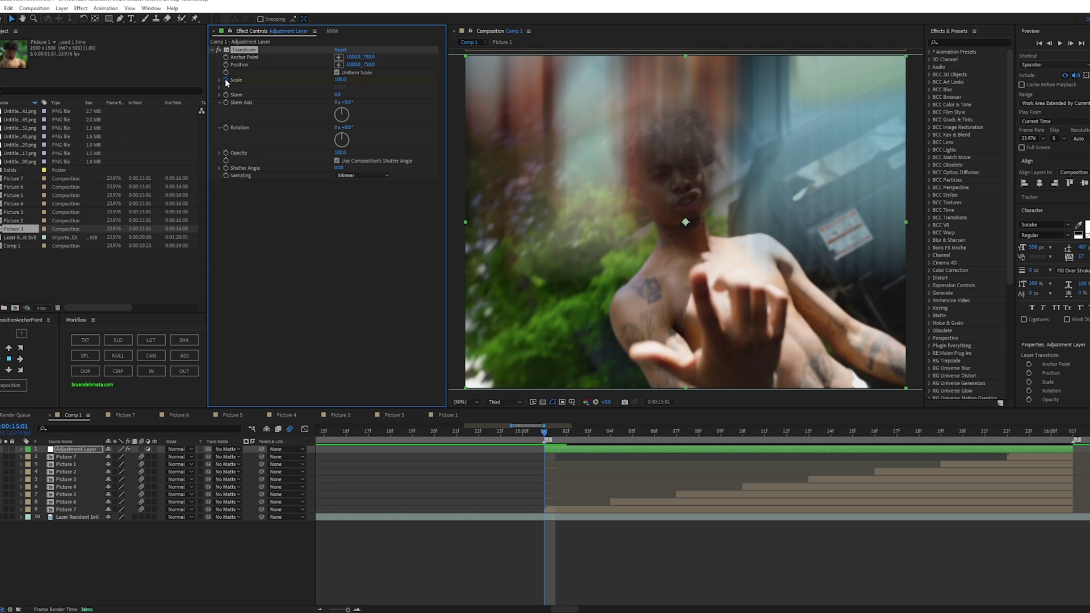
# Keyframe the Transform scale from 100 at the first marker to 109 at 0:00:16:01 and play back the zoom.
pyautogui.click(1063, 434)
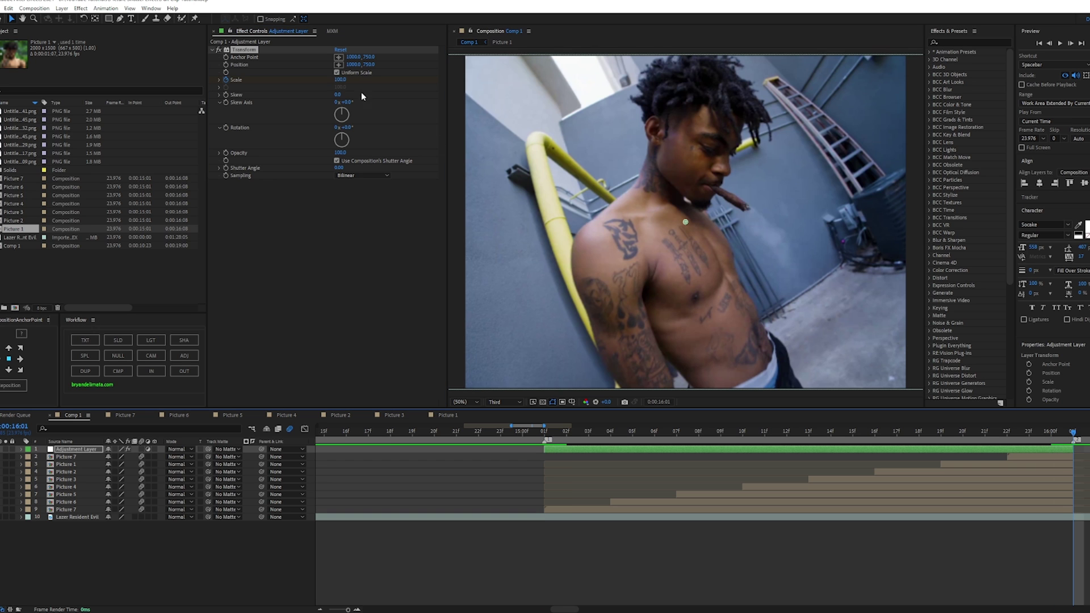
pyautogui.click(341, 80)
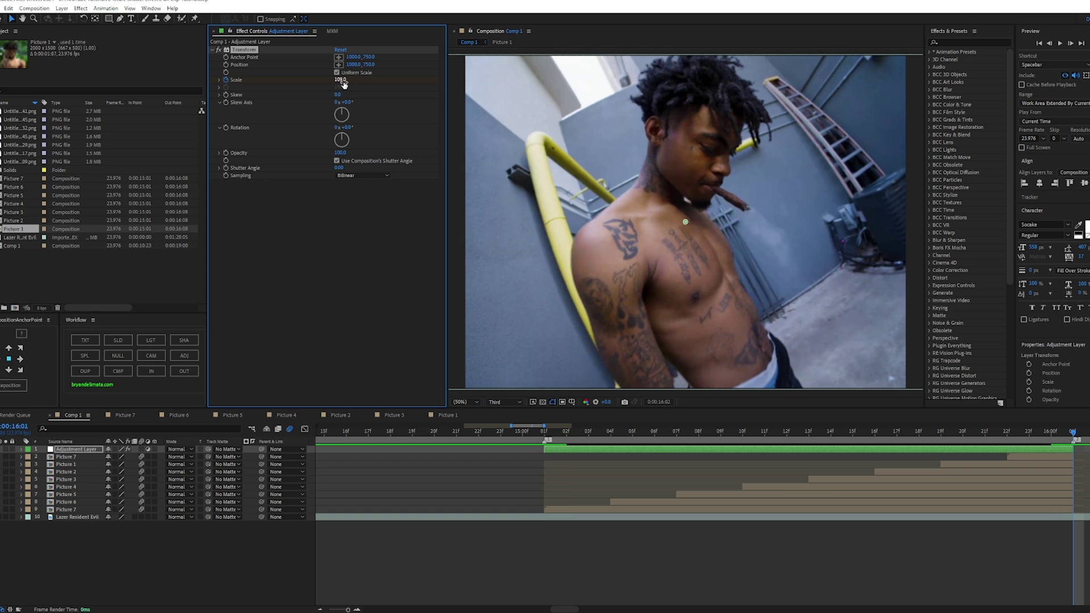
pyautogui.moveTo(343, 82); pyautogui.dragTo(344, 83)
pyautogui.moveTo(555, 430); pyautogui.dragTo(461, 436)
pyautogui.press('u')
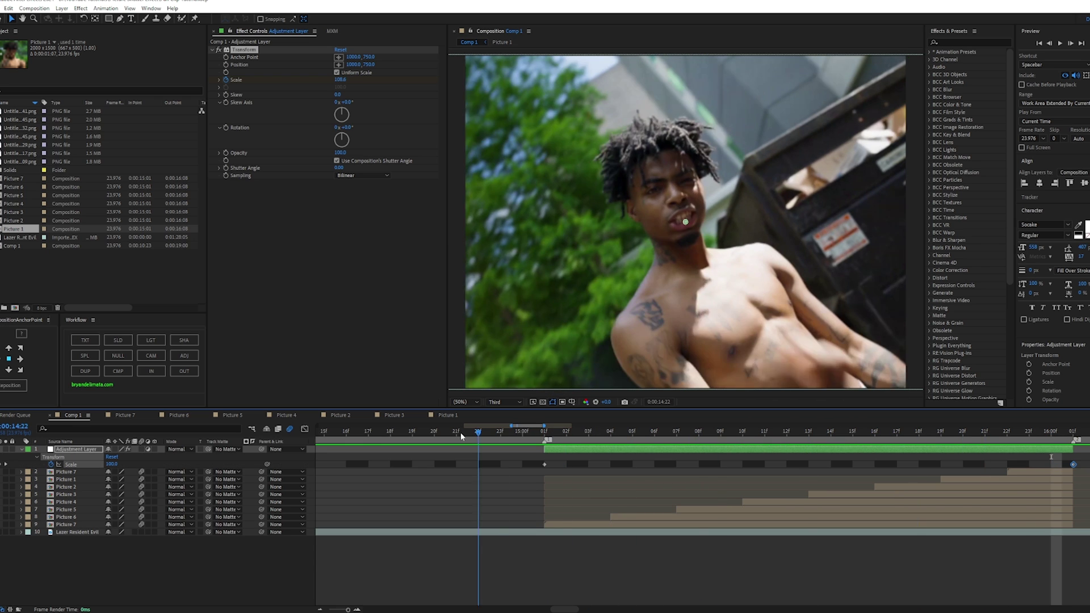
pyautogui.press('space')
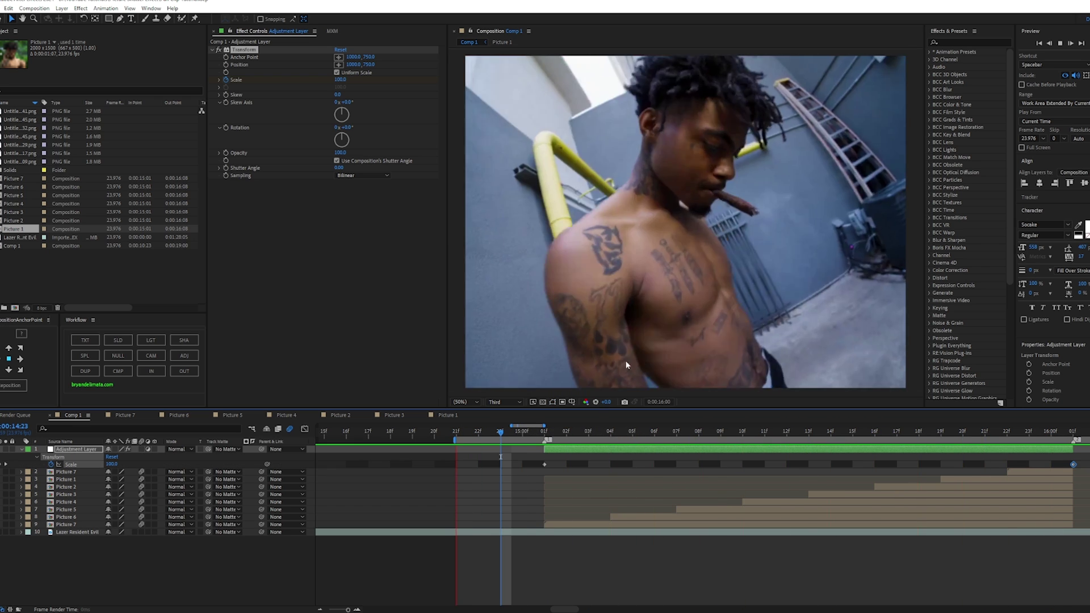
pyautogui.press('space')
# Apply a Radial Blur effect to the Comp 1 adjustment layer at 0:00:15:01 and set its type to Zoom.
pyautogui.click(545, 436)
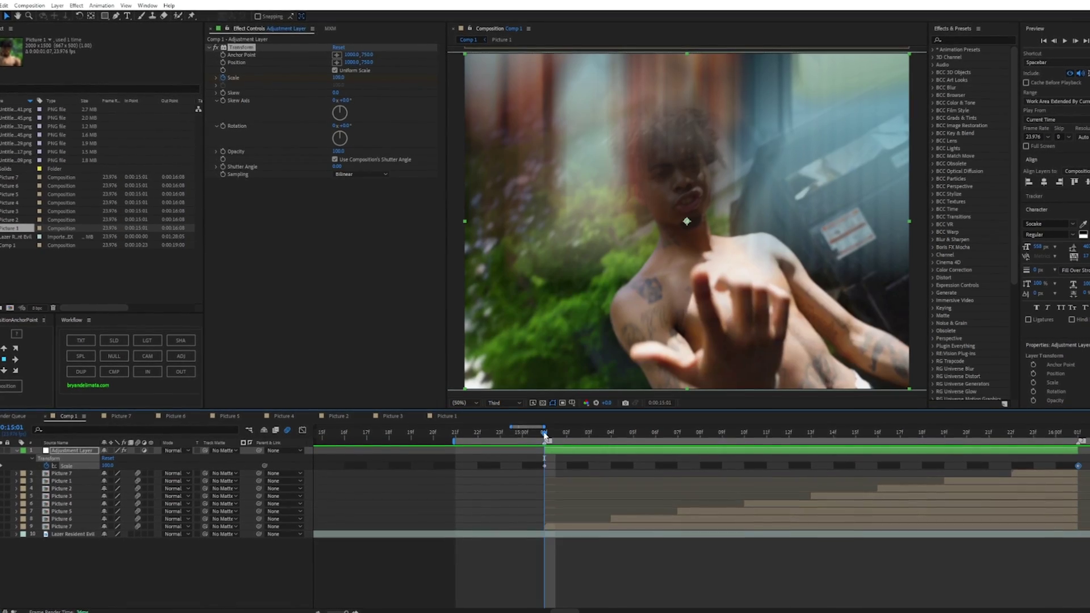
pyautogui.hotkey('ctrl', 'space')
pyautogui.write('radial')
pyautogui.click(487, 462)
pyautogui.click(353, 283)
pyautogui.click(348, 303)
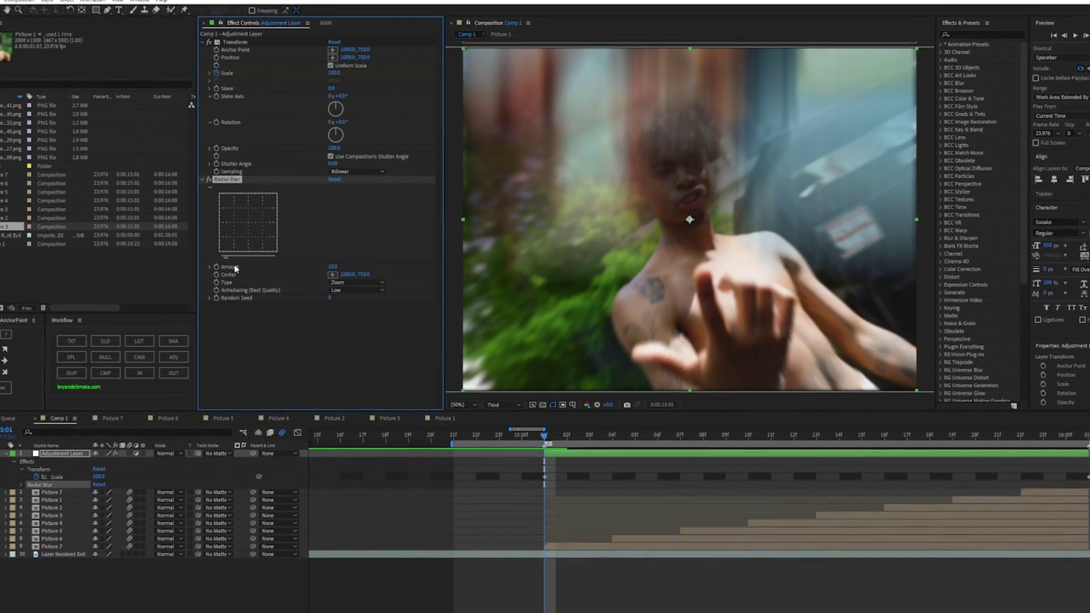
# Keyframe the Radial Blur amount from 0 at the first marker to 10 at the second marker.
pyautogui.moveTo(332, 267); pyautogui.dragTo(238, 266)
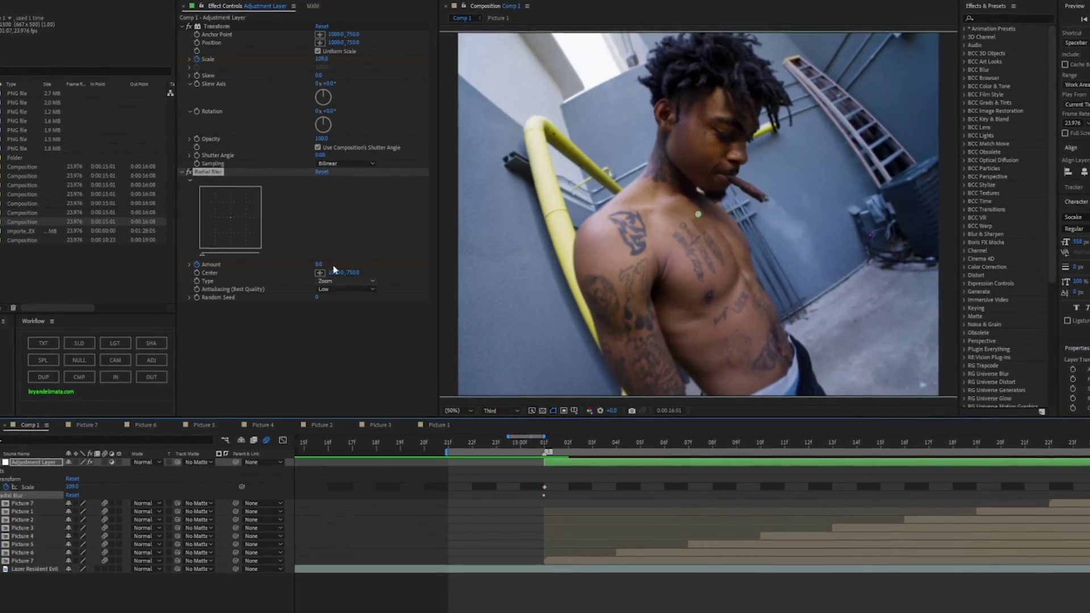
pyautogui.click(319, 264)
pyautogui.write('1')
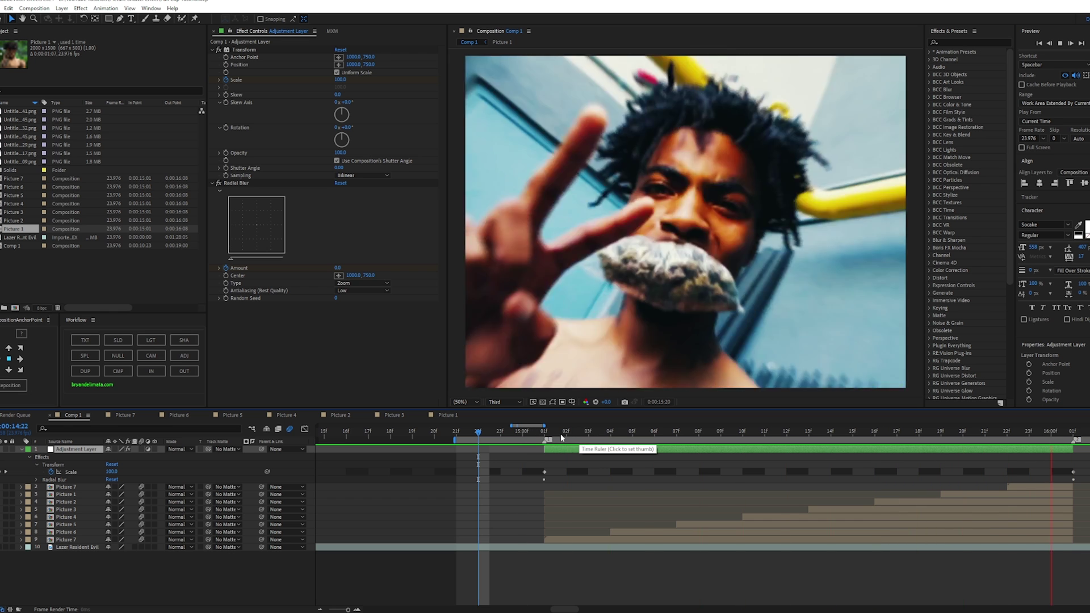
# Import the Very Rapid Camera Shutter sound, place it below the picture layers from 0:00:15:01 and trim its end to the second marker.
pyautogui.click(542, 433)
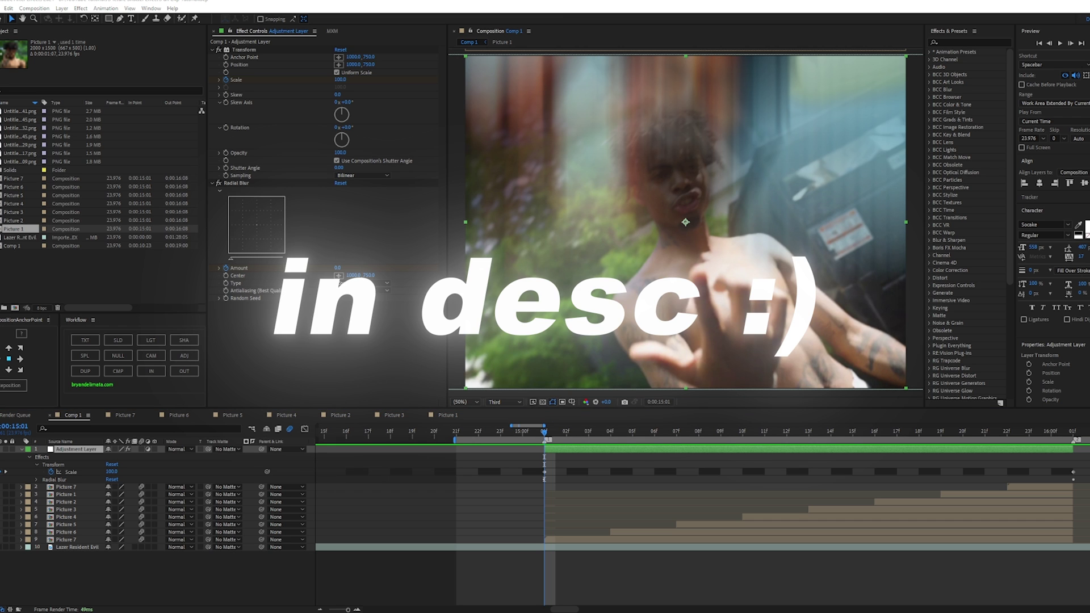
pyautogui.moveTo(1, 267); pyautogui.dragTo(71, 274)
pyautogui.moveTo(18, 113); pyautogui.dragTo(542, 551)
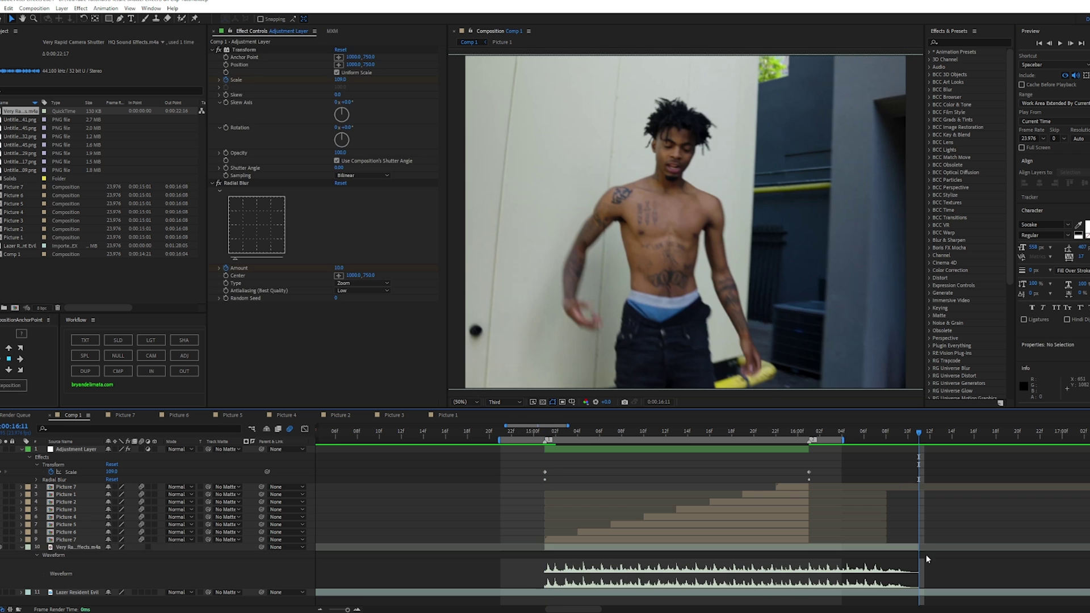
pyautogui.moveTo(922, 548); pyautogui.dragTo(809, 547)
# Extend the work area on both sides of the transition and play it back with the camera shutter sound.
pyautogui.moveTo(812, 434)
pyautogui.mouseDown()
pyautogui.moveTo(707, 443)
pyautogui.moveTo(690, 429)
pyautogui.moveTo(577, 430)
pyautogui.mouseUp()
pyautogui.moveTo(500, 439); pyautogui.dragTo(400, 439)
pyautogui.moveTo(545, 433); pyautogui.dragTo(412, 436)
pyautogui.press('space')
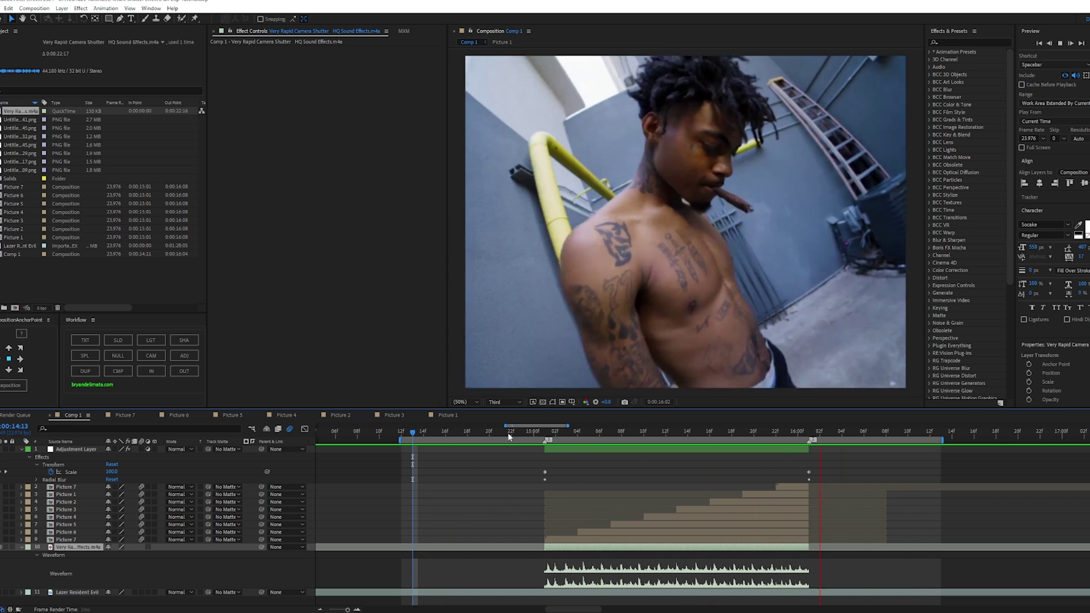
pyautogui.click(512, 432)
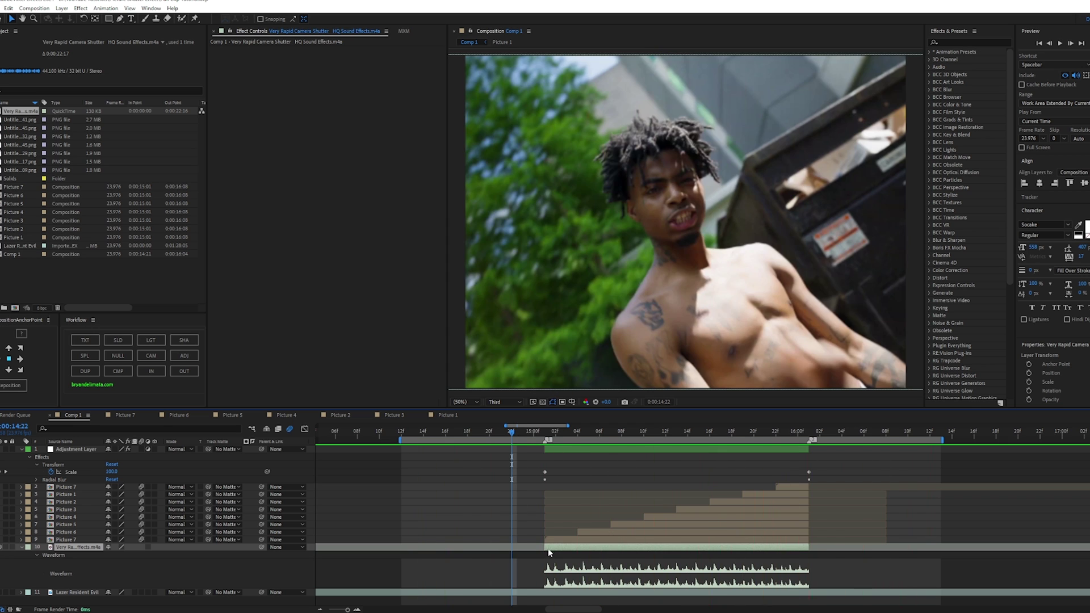
pyautogui.press('space')
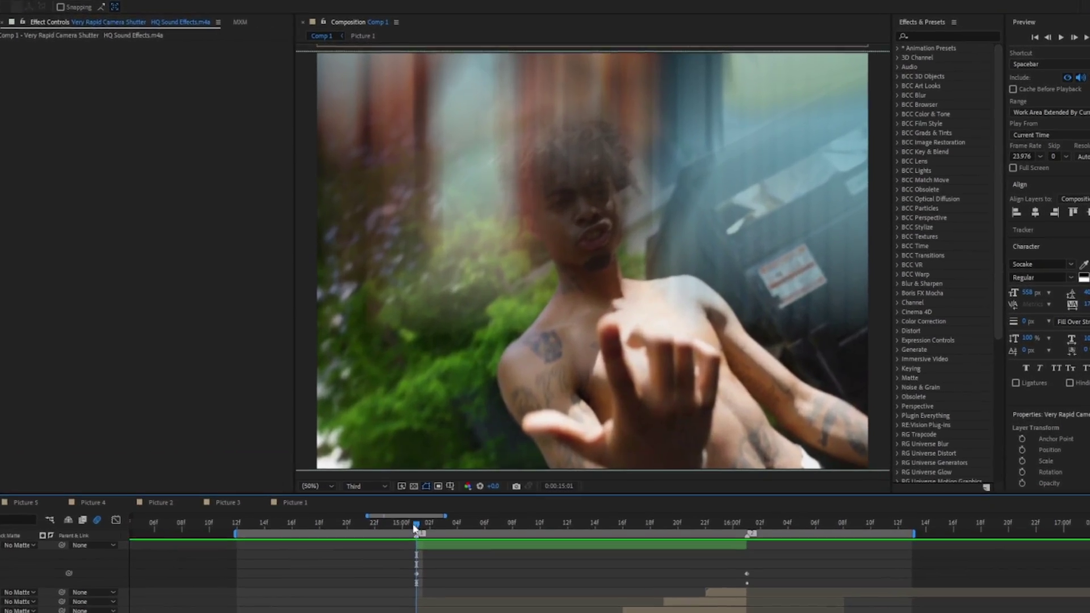
# Start the work area at the first marker, 0:00:15:01, and play back the transition with its sound.
pyautogui.moveTo(523, 447); pyautogui.dragTo(374, 447)
pyautogui.press('space')
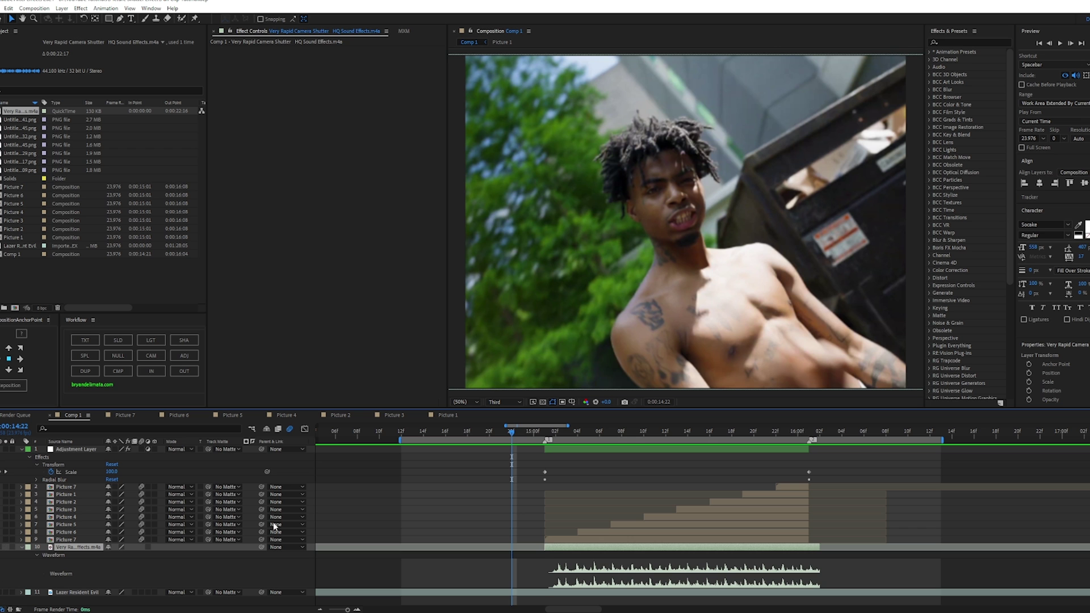
pyautogui.click(545, 434)
pyautogui.press('b')
pyautogui.press('space')
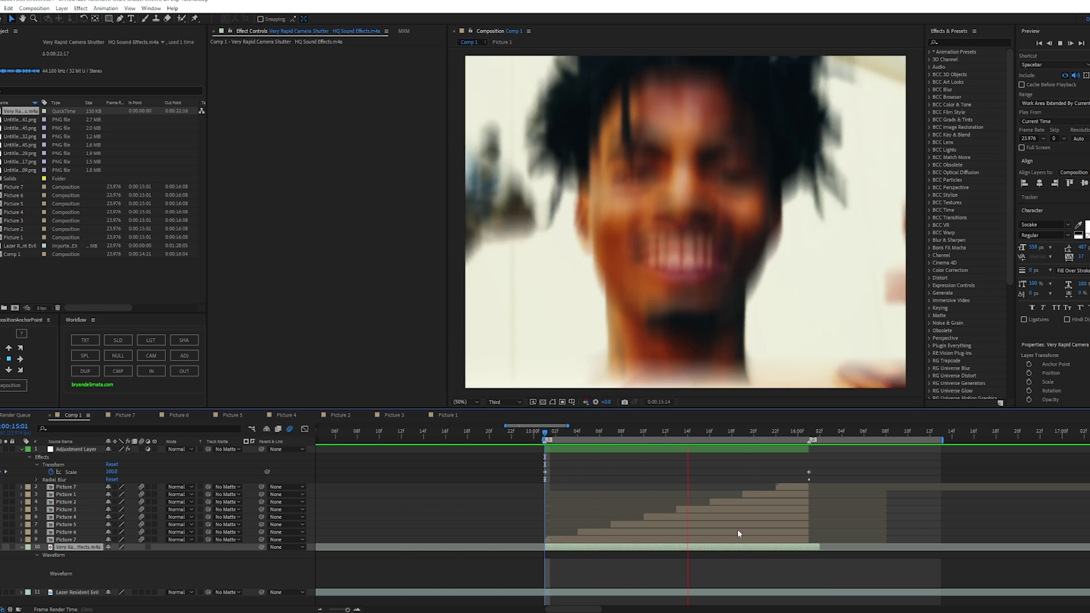